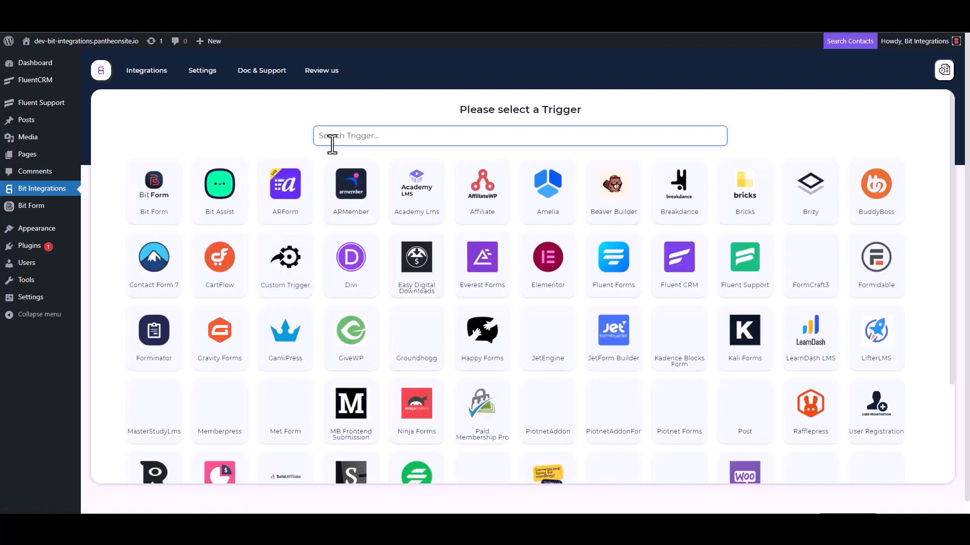
Choose Fluent Support as the trigger, copy its webhook URL, and start fetching incoming data.
{"action": "left_click", "coordinate": [746, 267]}
{"action": "left_click", "coordinate": [690, 243]}
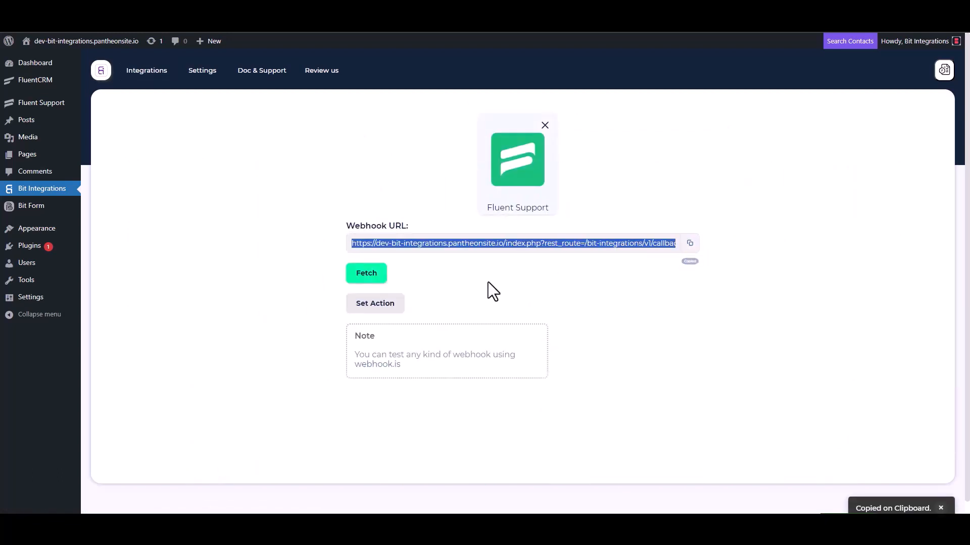
{"action": "left_click", "coordinate": [367, 275]}
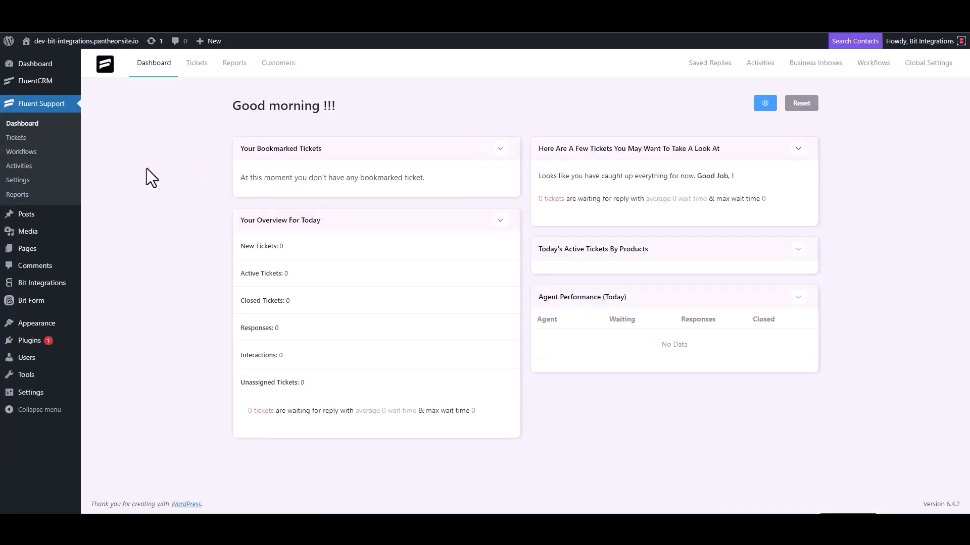
Create an automatic Fluent Support workflow named 'Bit Integrations' from the Workflows page.
{"action": "left_click", "coordinate": [23, 152]}
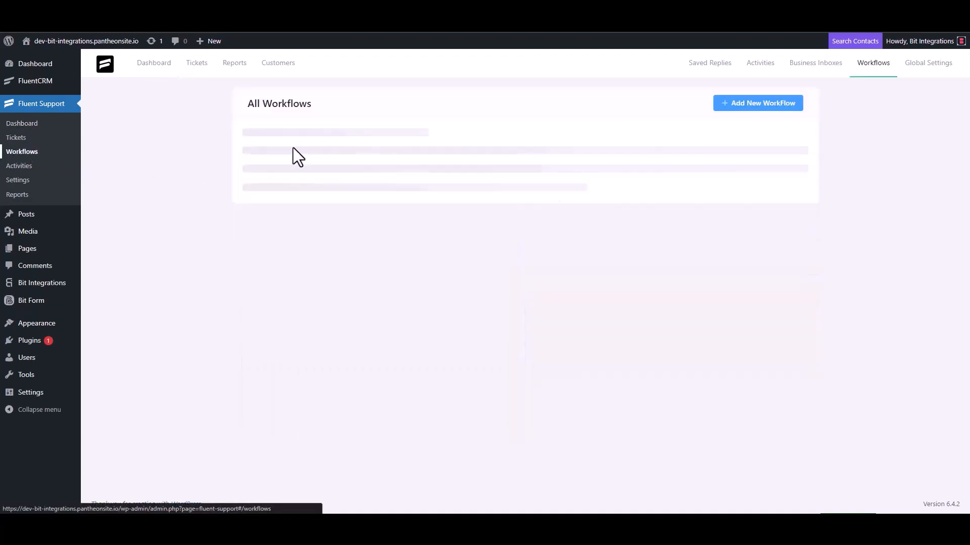
{"action": "left_click", "coordinate": [744, 105]}
{"action": "left_click", "coordinate": [293, 120]}
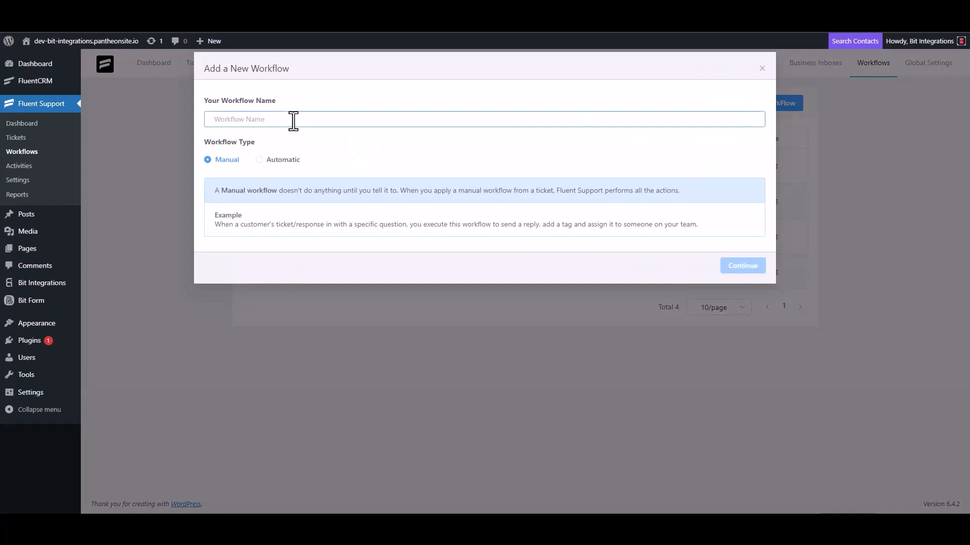
{"action": "type", "text": "Bit Integrations"}
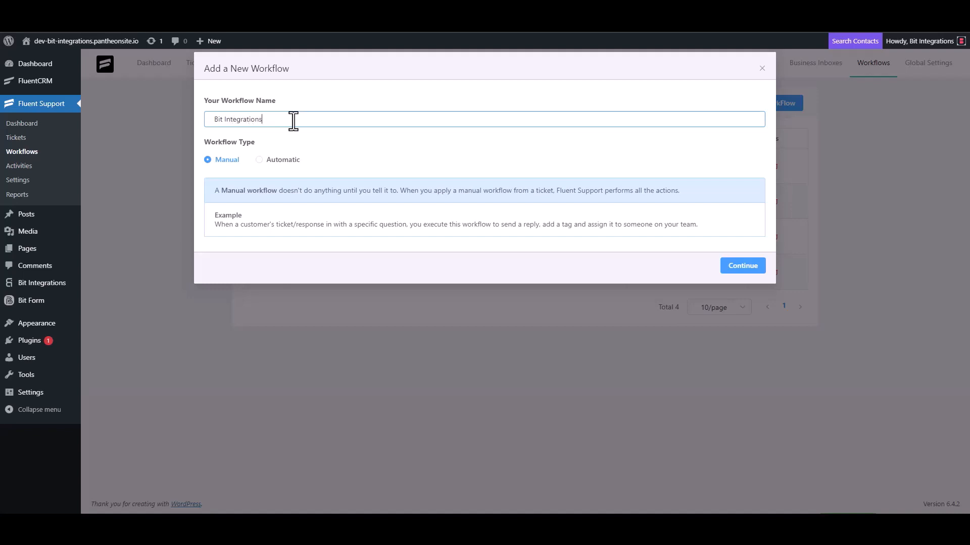
{"action": "left_click", "coordinate": [270, 160]}
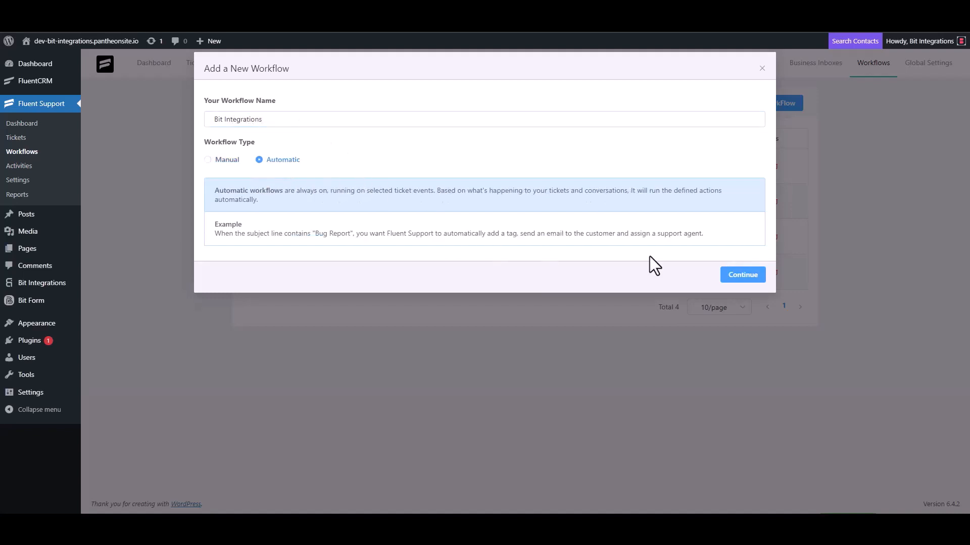
{"action": "left_click", "coordinate": [739, 277]}
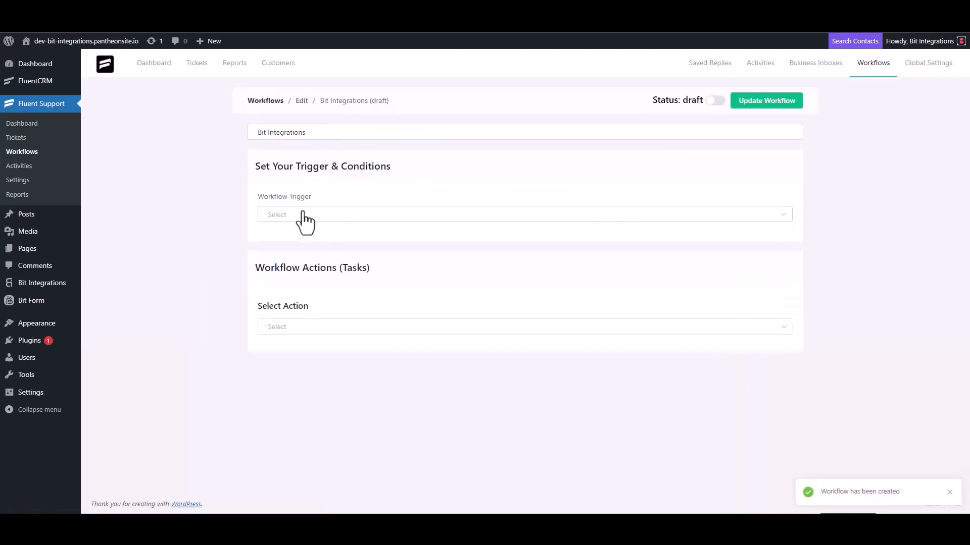
Set the workflow trigger to On Ticket Creation and add a Trigger Outgoing Webhook action.
{"action": "left_click", "coordinate": [302, 214]}
{"action": "left_click", "coordinate": [298, 241]}
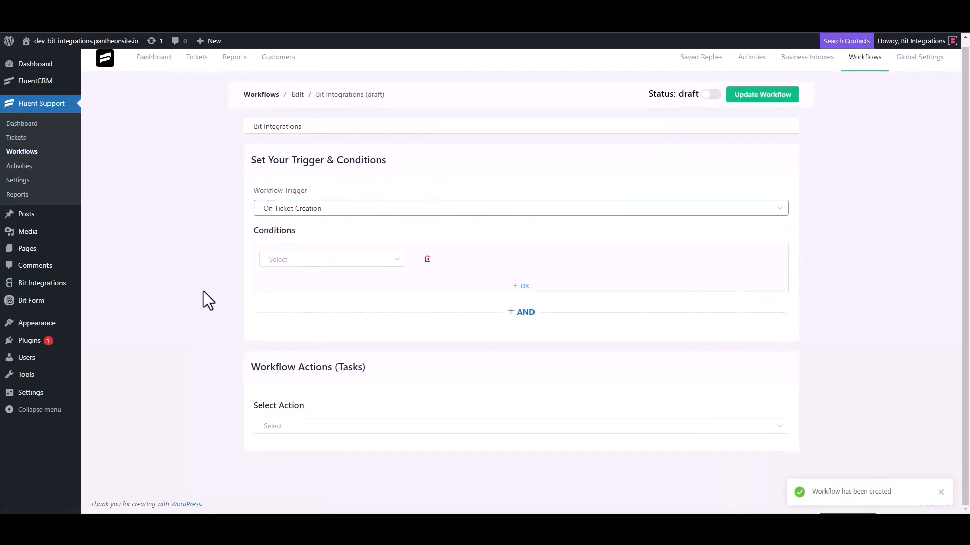
{"action": "left_click", "coordinate": [280, 425]}
{"action": "scroll", "coordinate": [296, 353], "scroll_direction": "down", "scroll_amount": 4}
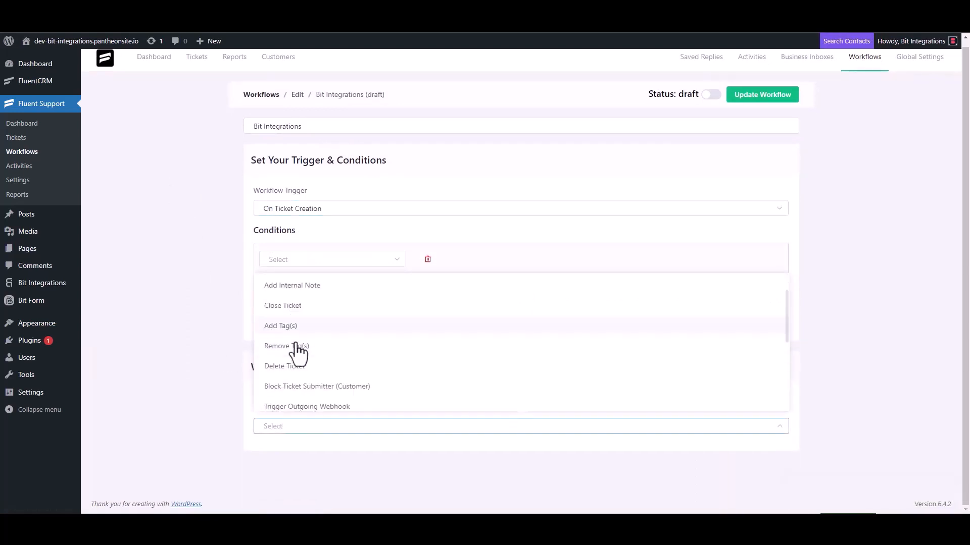
{"action": "left_click", "coordinate": [330, 287]}
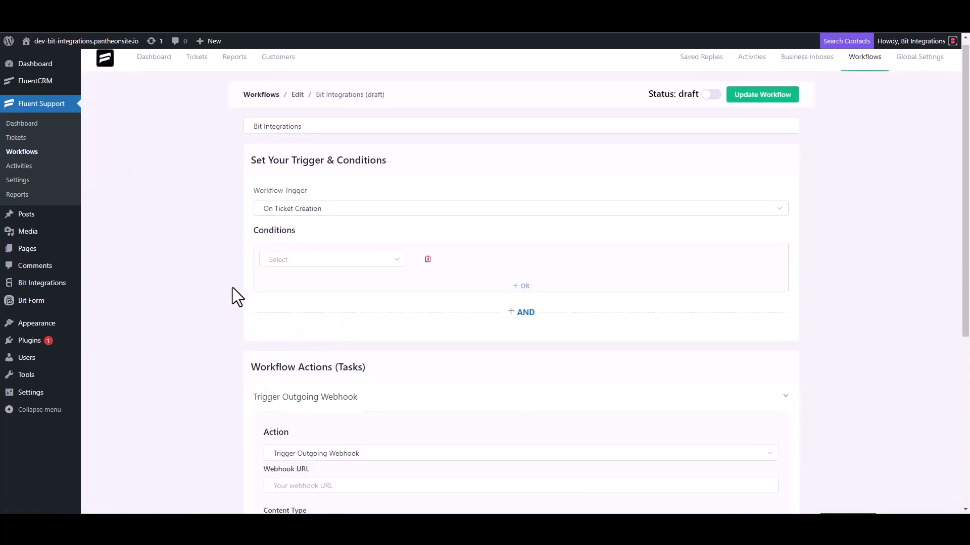
Paste the webhook URL, title the action 'Bit Integrations', save it, and publish the workflow.
{"action": "scroll", "coordinate": [233, 286], "scroll_direction": "down", "scroll_amount": 4}
{"action": "left_click", "coordinate": [329, 288]}
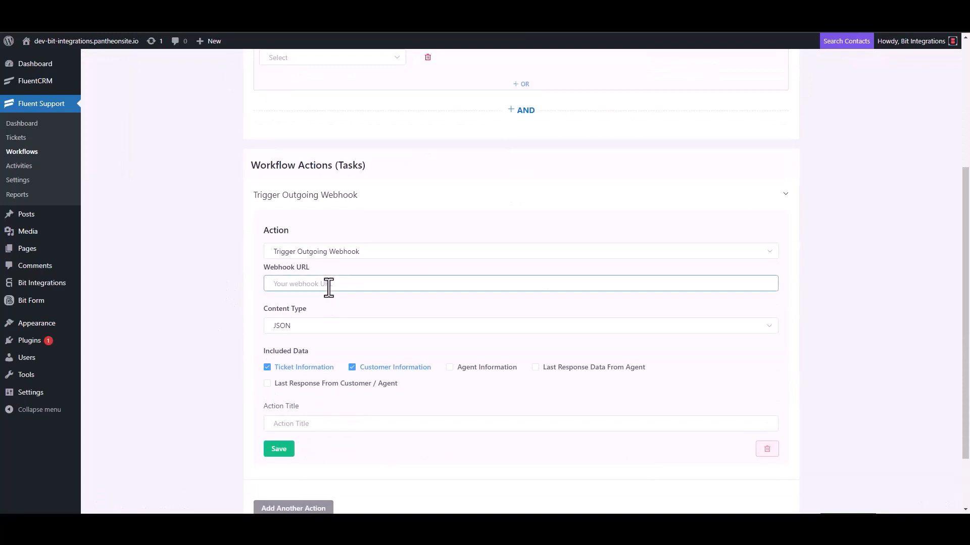
{"action": "key", "text": "ctrl+v"}
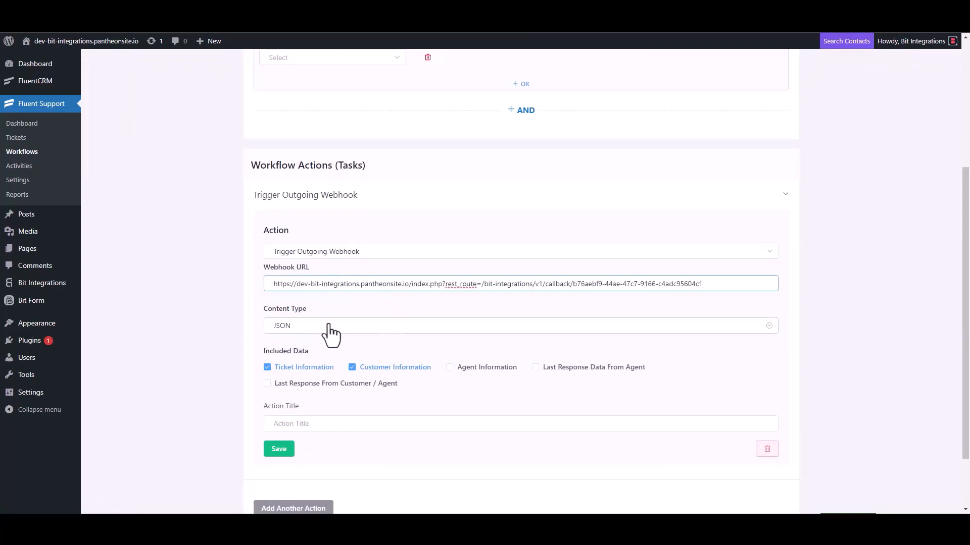
{"action": "scroll", "coordinate": [332, 333], "scroll_direction": "down", "scroll_amount": 2}
{"action": "left_click", "coordinate": [303, 349]}
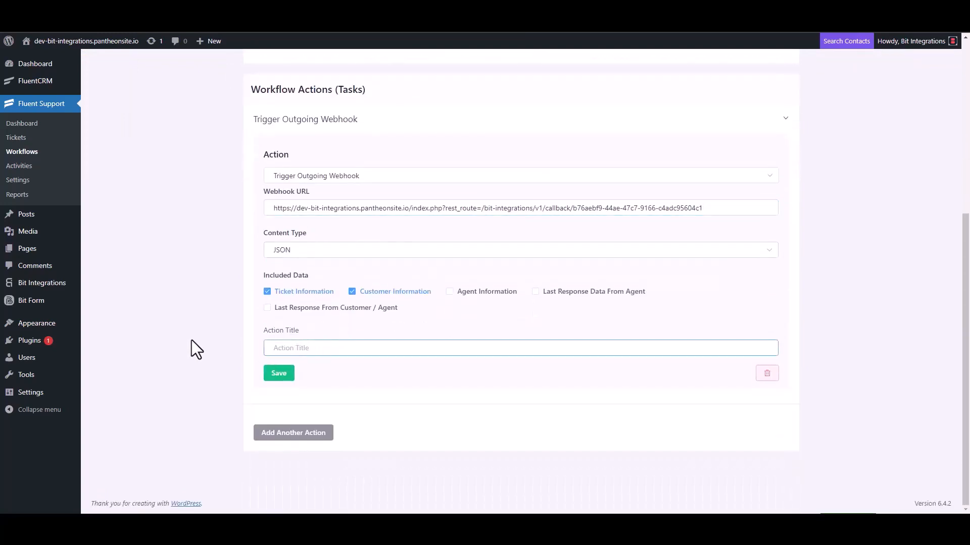
{"action": "type", "text": "Bit Integrations"}
{"action": "left_click", "coordinate": [275, 377]}
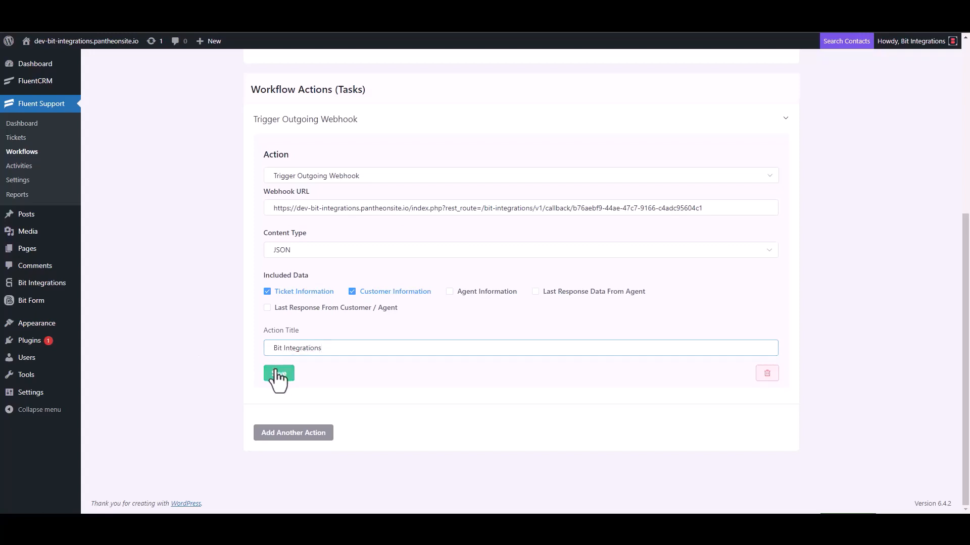
{"action": "left_click", "coordinate": [711, 92]}
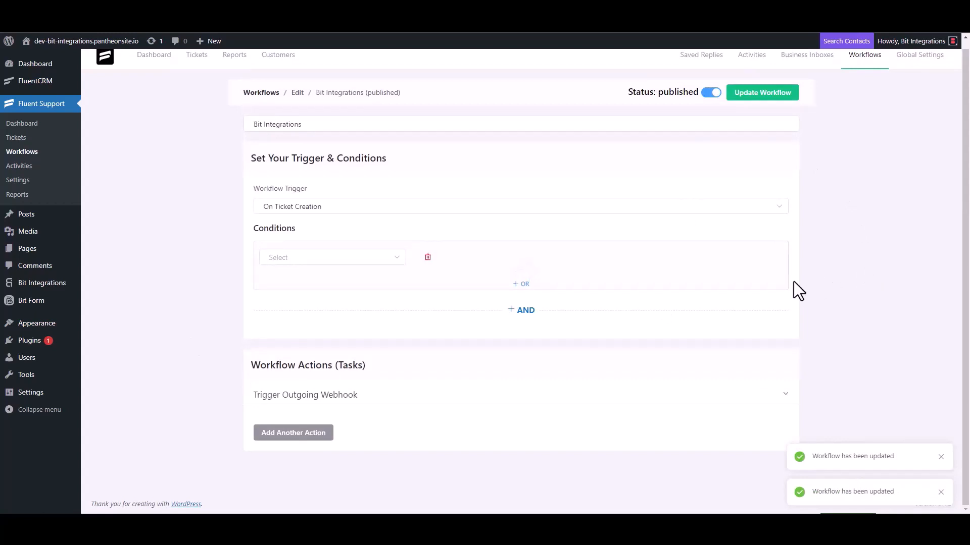
Start a new ticket for a newly created contact named test3 with their e-mail address.
{"action": "left_click", "coordinate": [25, 142]}
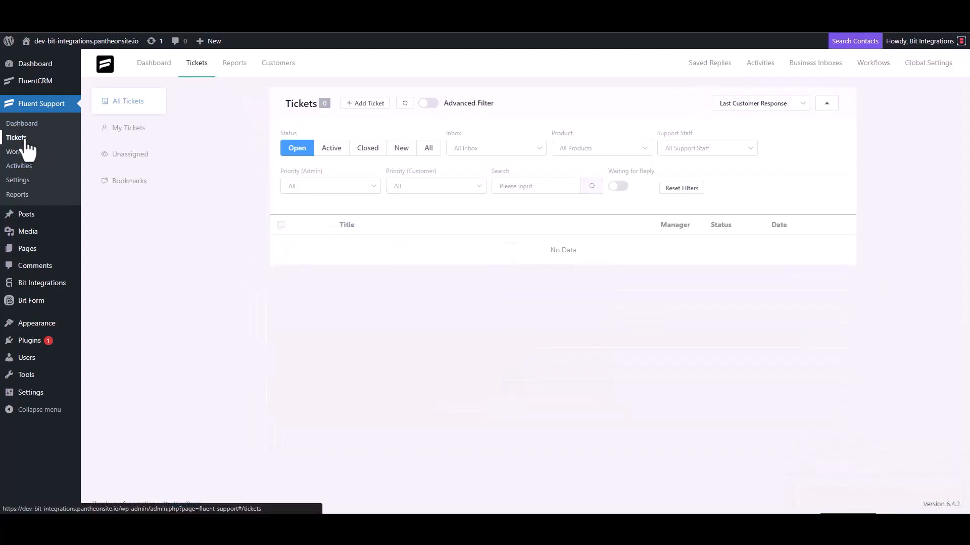
{"action": "left_click", "coordinate": [364, 104]}
{"action": "left_click", "coordinate": [397, 131]}
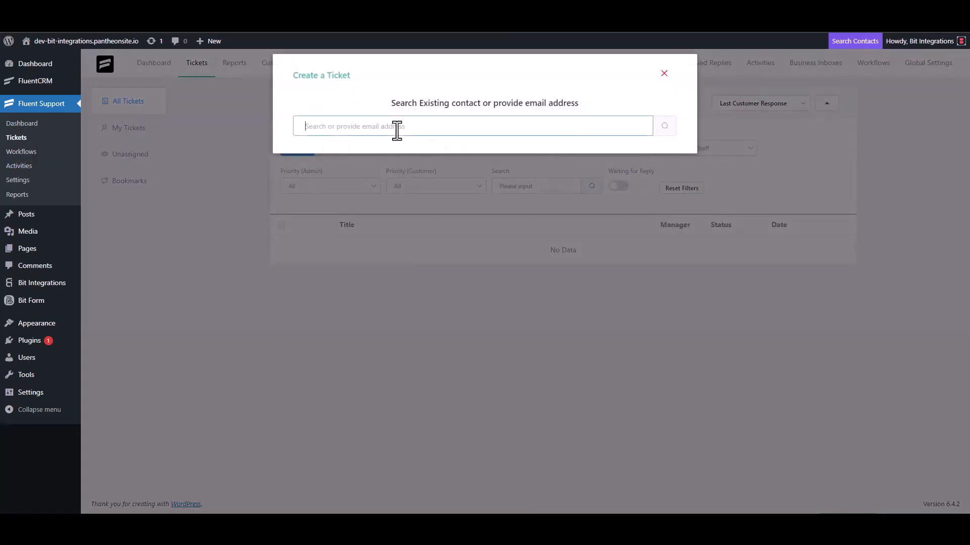
{"action": "type", "text": "test@gmail.com"}
{"action": "left_click", "coordinate": [665, 126]}
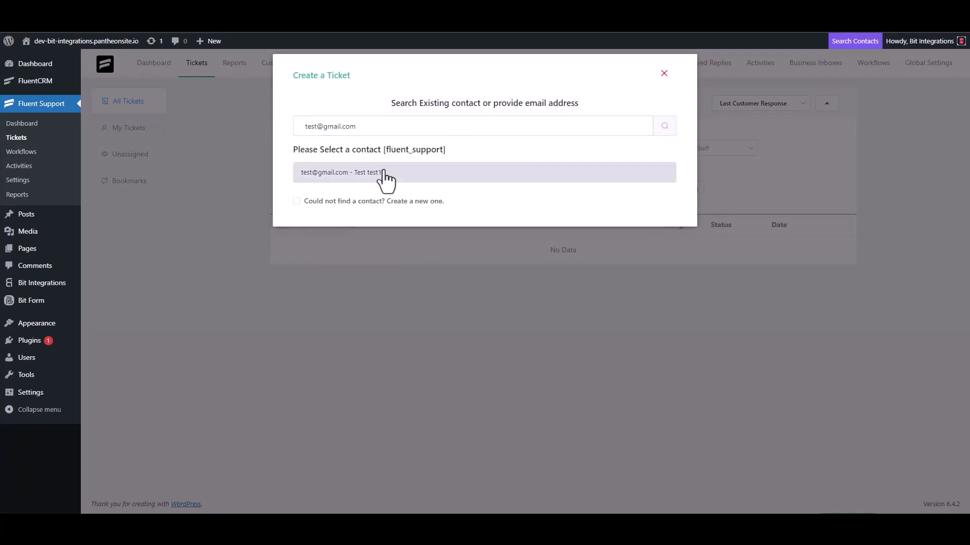
{"action": "left_click", "coordinate": [313, 201]}
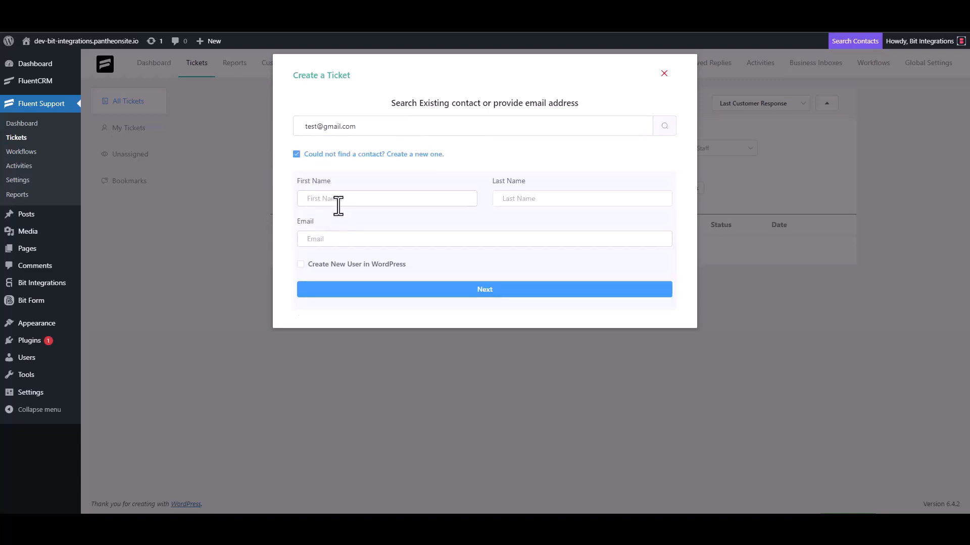
{"action": "type", "text": "test3"}
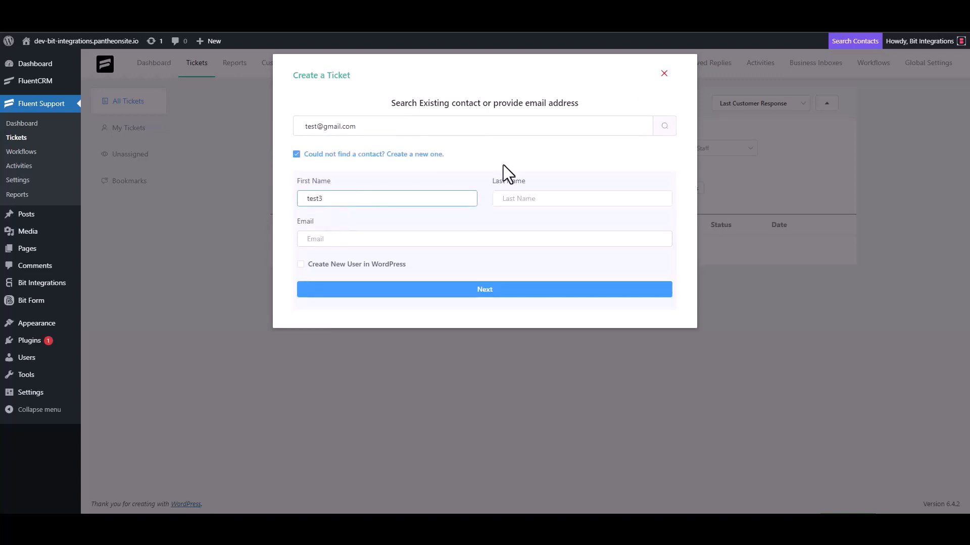
{"action": "left_click", "coordinate": [345, 240]}
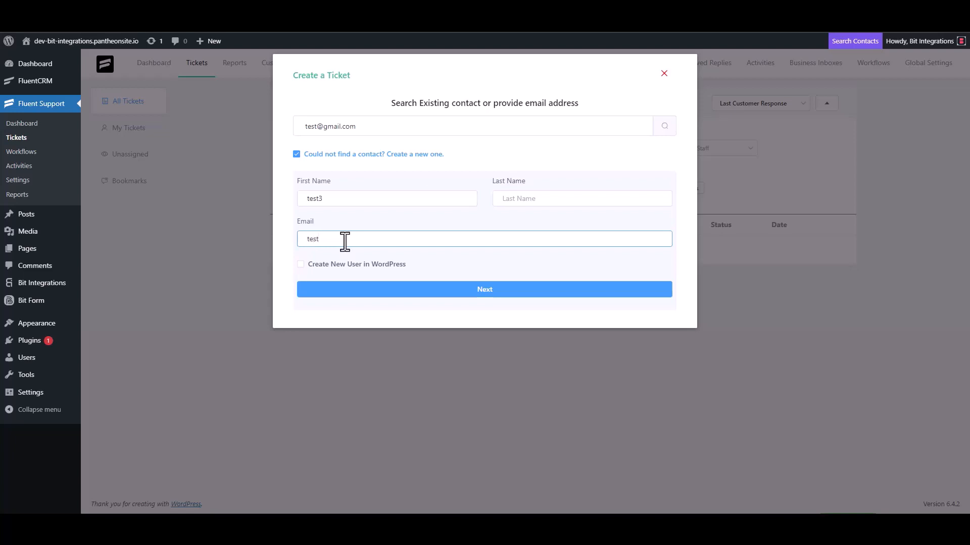
Enter the subject 'test' and ticket details, then create the ticket.
{"action": "left_click", "coordinate": [496, 290]}
{"action": "left_click", "coordinate": [353, 182]}
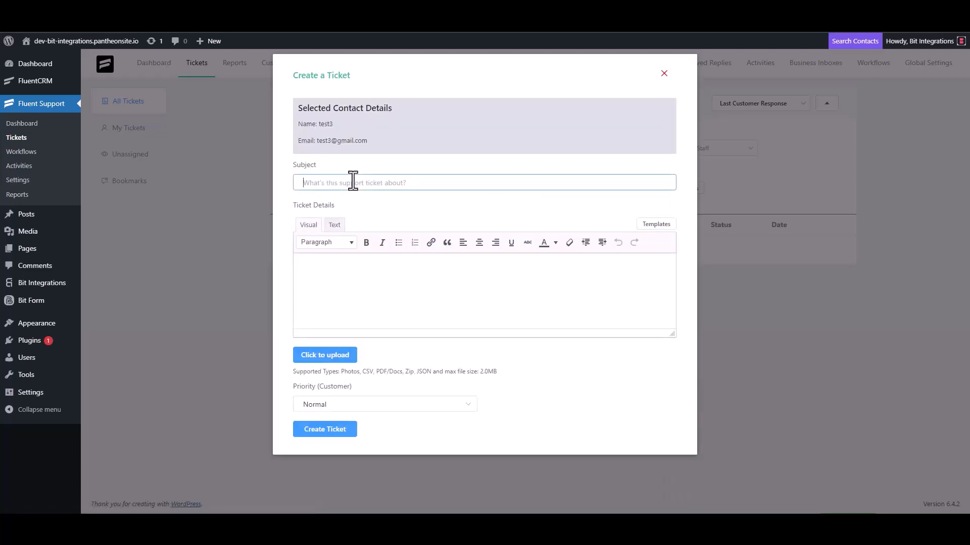
{"action": "type", "text": "test"}
{"action": "left_click", "coordinate": [341, 270]}
{"action": "type", "text": "t"}
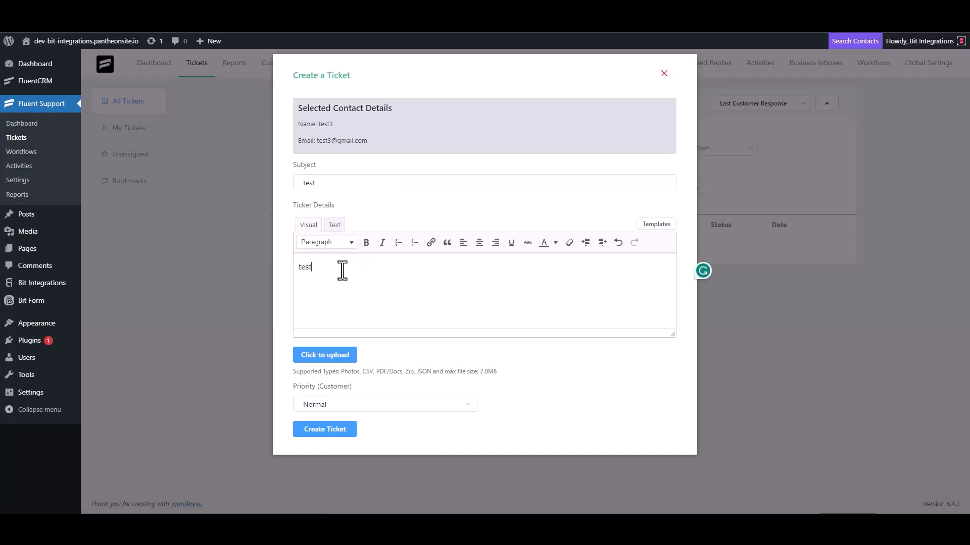
{"action": "left_click", "coordinate": [325, 429]}
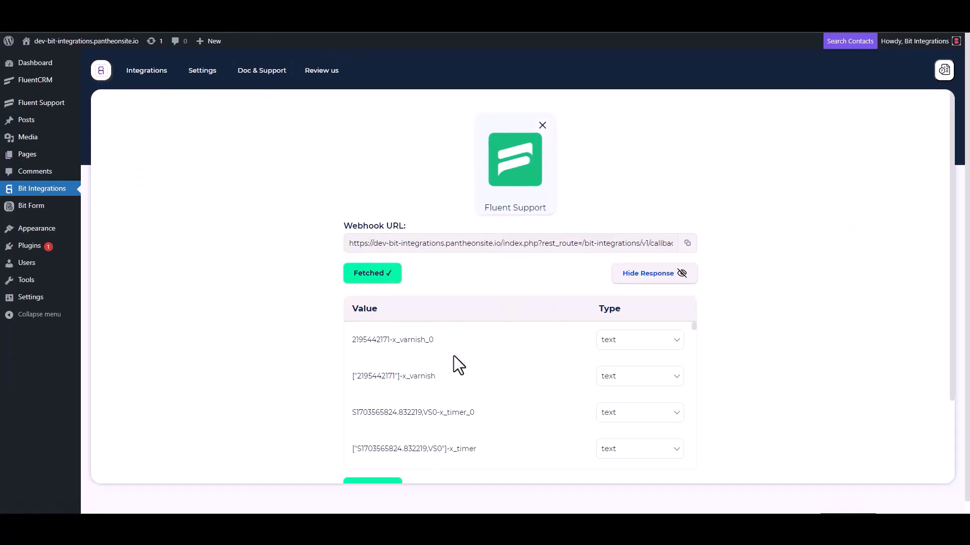
Search the actions for 'pab', select Pabbly, and focus its empty Link field.
{"action": "scroll", "coordinate": [450, 356], "scroll_direction": "down", "scroll_amount": 3}
{"action": "scroll", "coordinate": [318, 394], "scroll_direction": "down", "scroll_amount": 3}
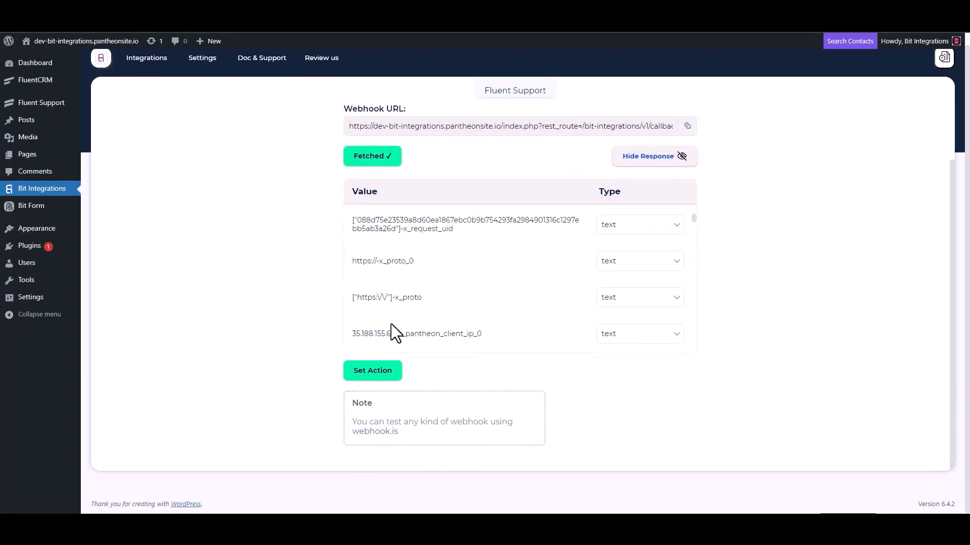
{"action": "scroll", "coordinate": [444, 283], "scroll_direction": "down", "scroll_amount": 5}
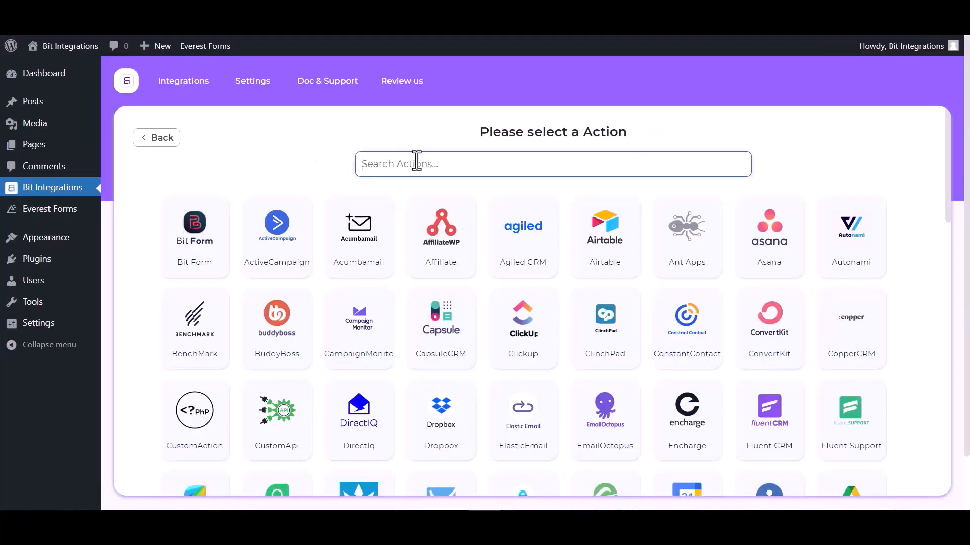
{"action": "type", "text": "paba"}
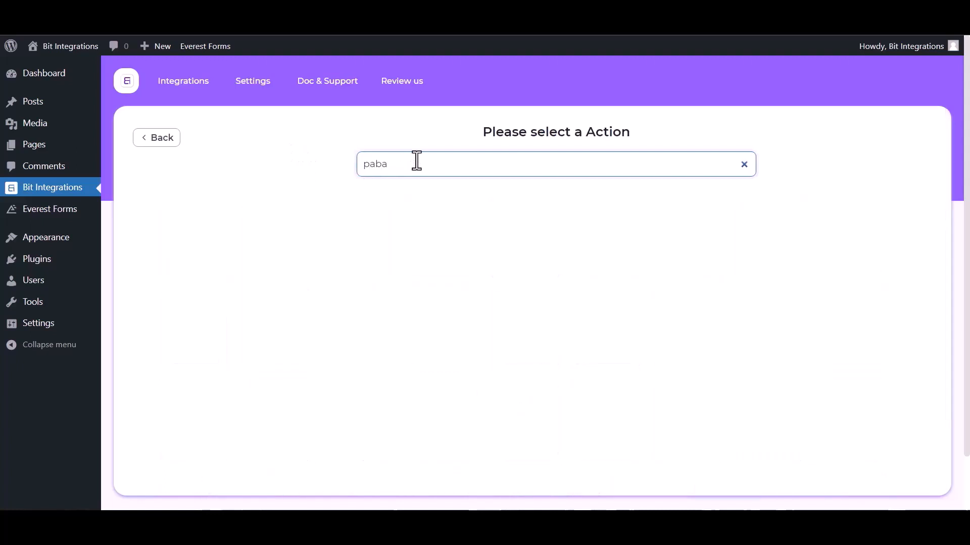
{"action": "key", "text": "BackSpace"}
{"action": "left_click", "coordinate": [526, 236]}
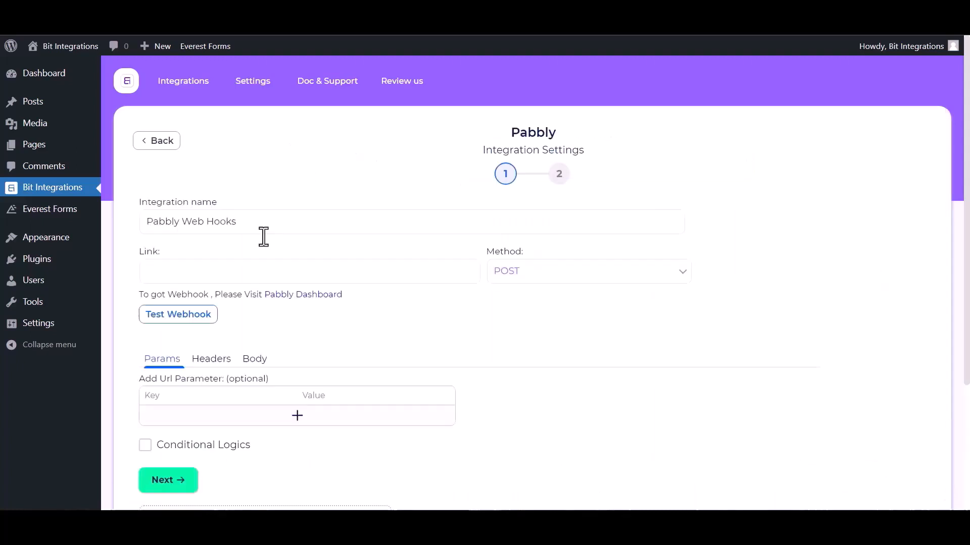
{"action": "left_click", "coordinate": [157, 271]}
Create a new Pabbly Connect workflow named 'Bit Integrations'.
{"action": "left_click", "coordinate": [318, 295]}
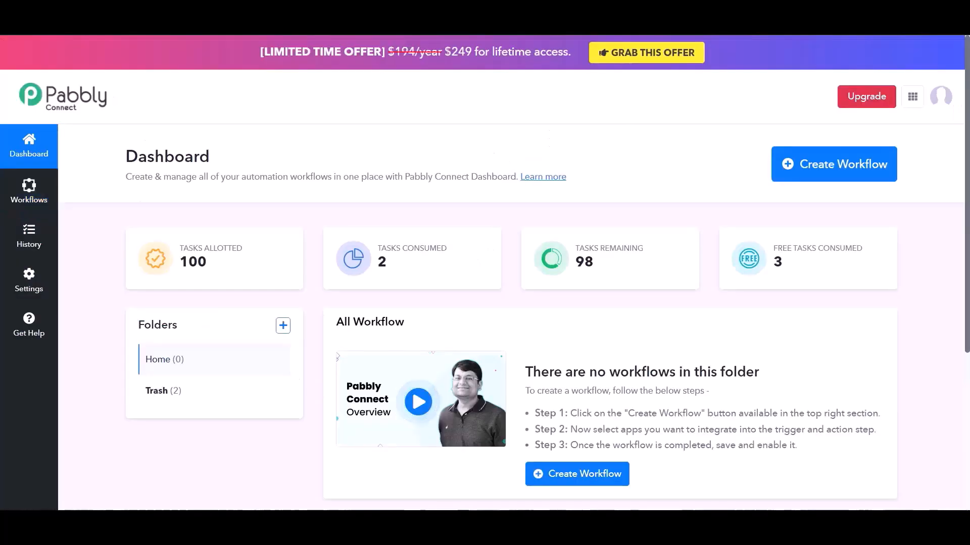
{"action": "left_click", "coordinate": [567, 477]}
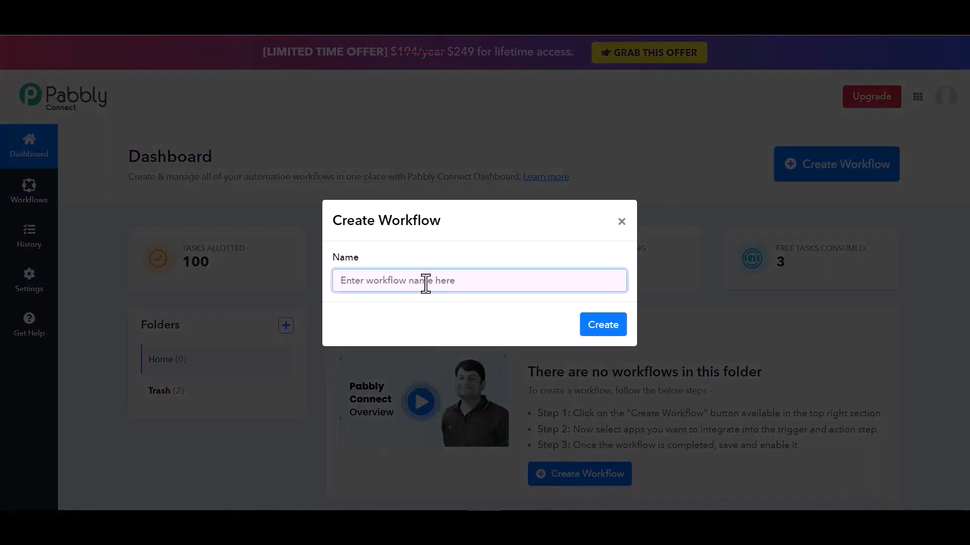
{"action": "type", "text": "Bit Integrations"}
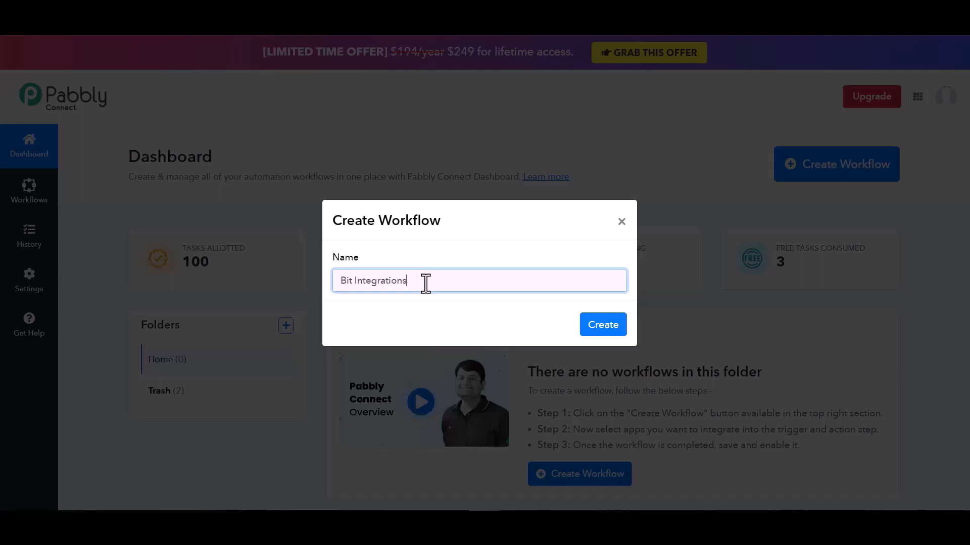
{"action": "left_click", "coordinate": [605, 327]}
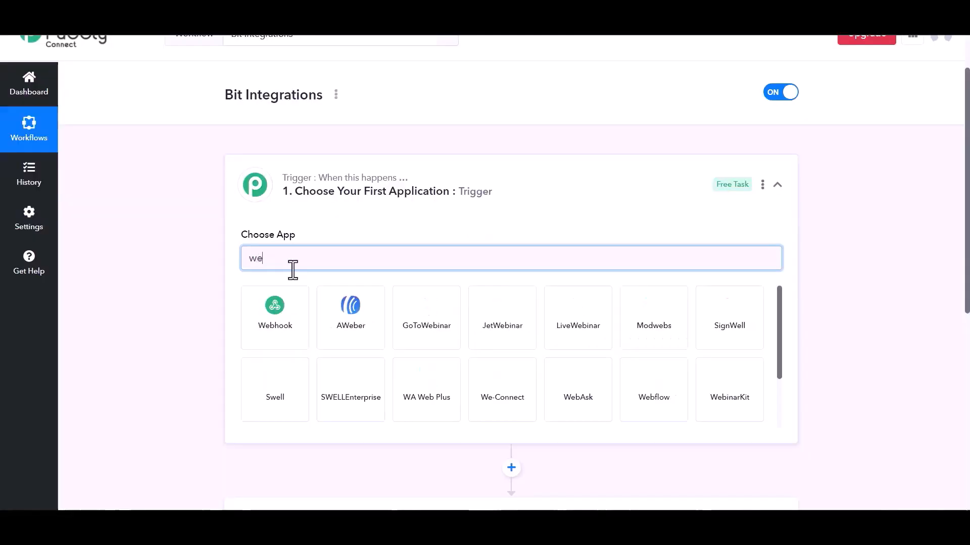
Set Webhook as the workflow trigger and copy its webhook URL.
{"action": "type", "text": "b"}
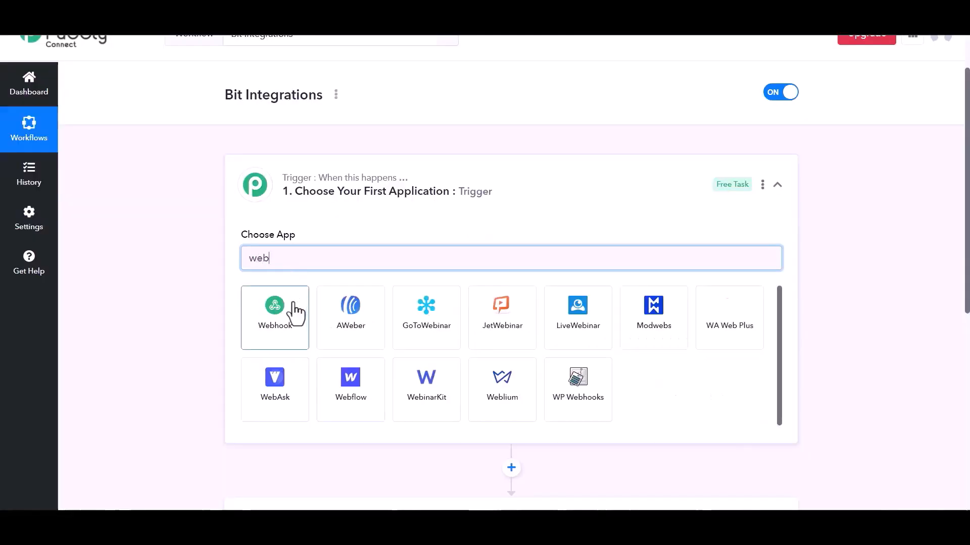
{"action": "left_click", "coordinate": [287, 317]}
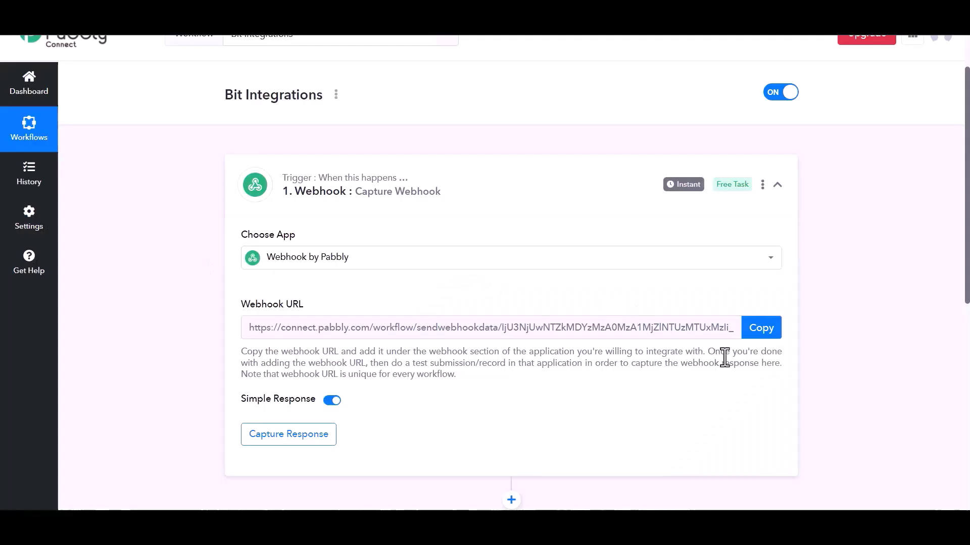
{"action": "left_click", "coordinate": [757, 337]}
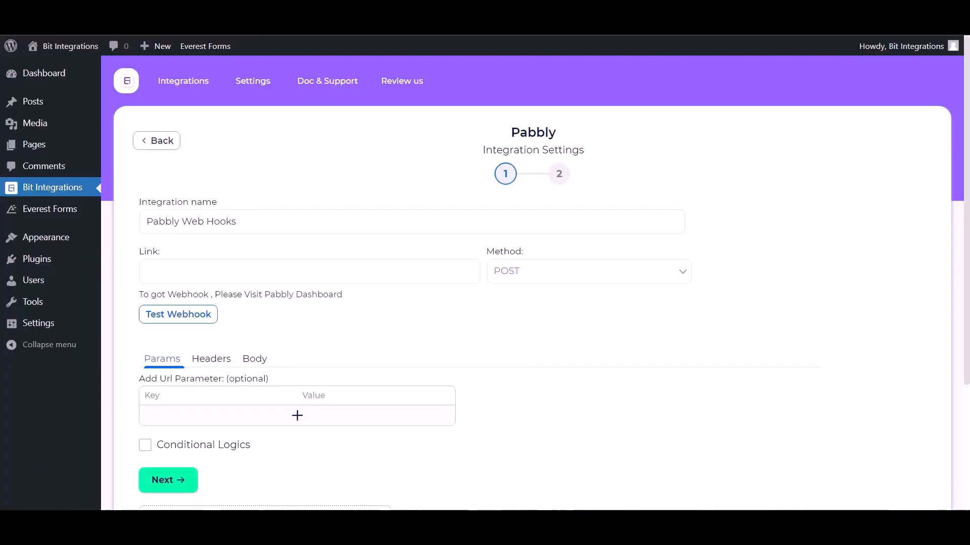
{"action": "left_click", "coordinate": [215, 276]}
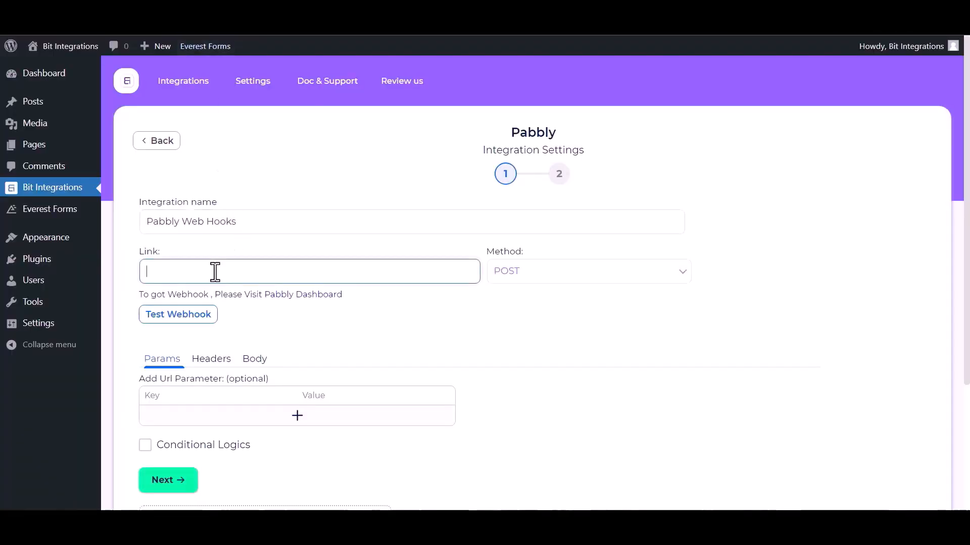
Paste the Pabbly URL into Link, send all data as application/json, test, and continue.
{"action": "key", "text": "ctrl+v"}
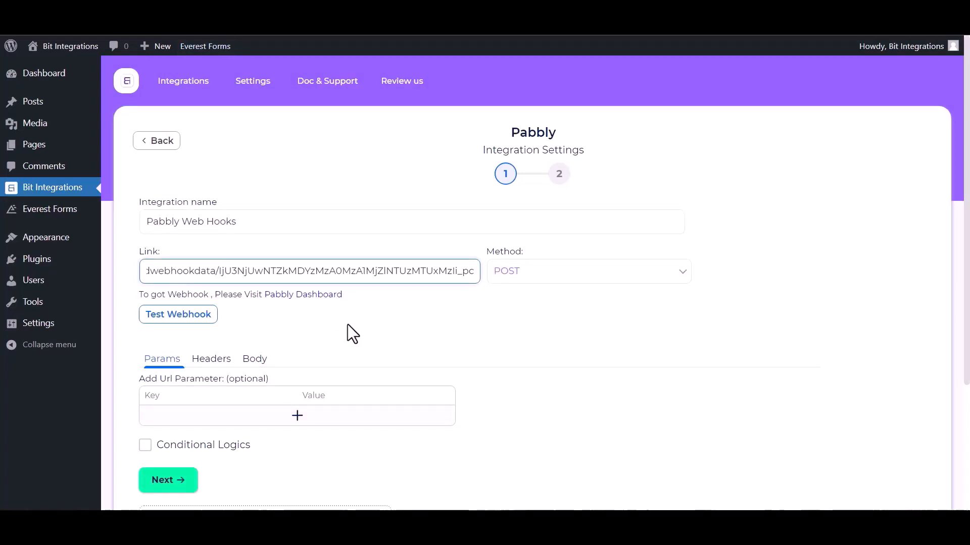
{"action": "left_click", "coordinate": [252, 362]}
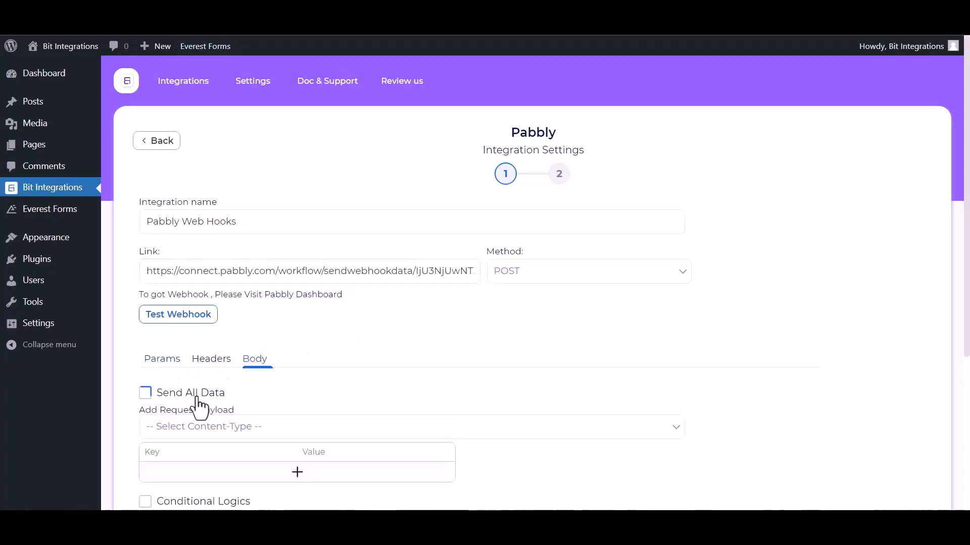
{"action": "left_click", "coordinate": [146, 393]}
{"action": "scroll", "coordinate": [222, 388], "scroll_direction": "down", "scroll_amount": 1}
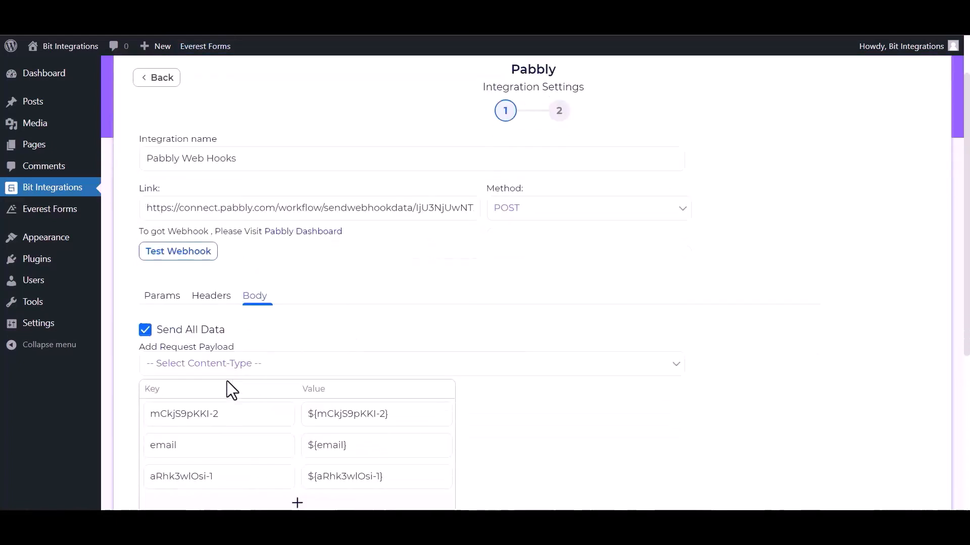
{"action": "left_click", "coordinate": [255, 373]}
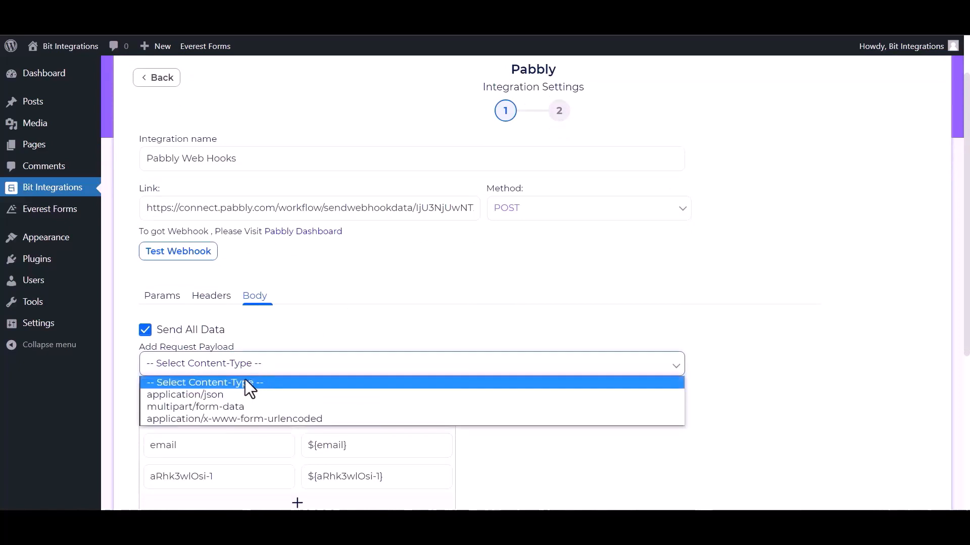
{"action": "left_click", "coordinate": [213, 395]}
{"action": "left_click", "coordinate": [194, 257]}
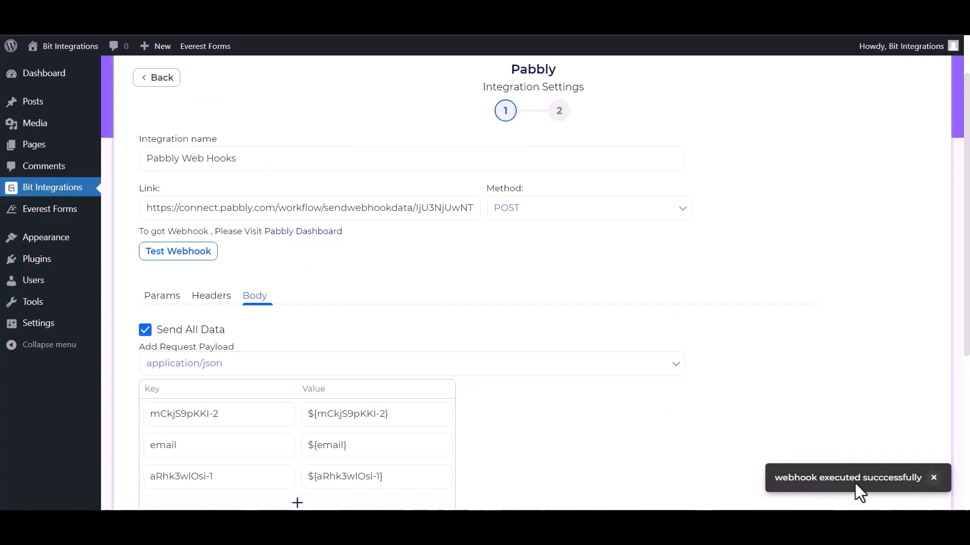
{"action": "scroll", "coordinate": [166, 455], "scroll_direction": "down", "scroll_amount": 3}
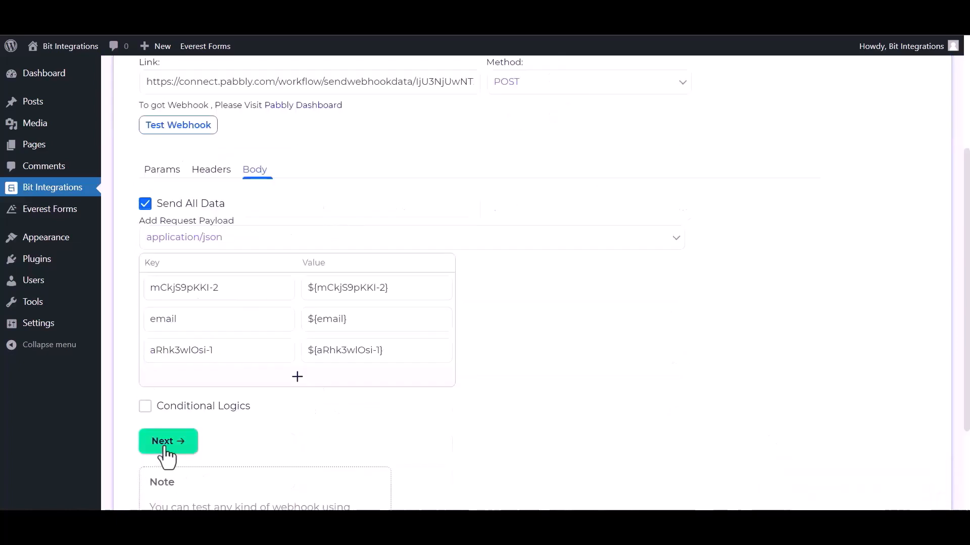
{"action": "left_click", "coordinate": [164, 445]}
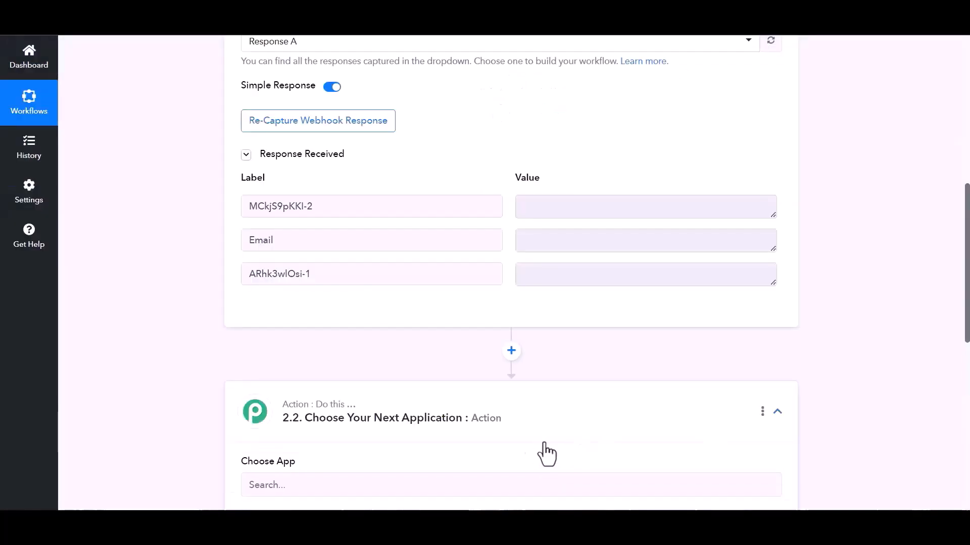
Set the action step to Airtable with the Create Record event and start connecting an account.
{"action": "scroll", "coordinate": [505, 435], "scroll_direction": "down", "scroll_amount": 3}
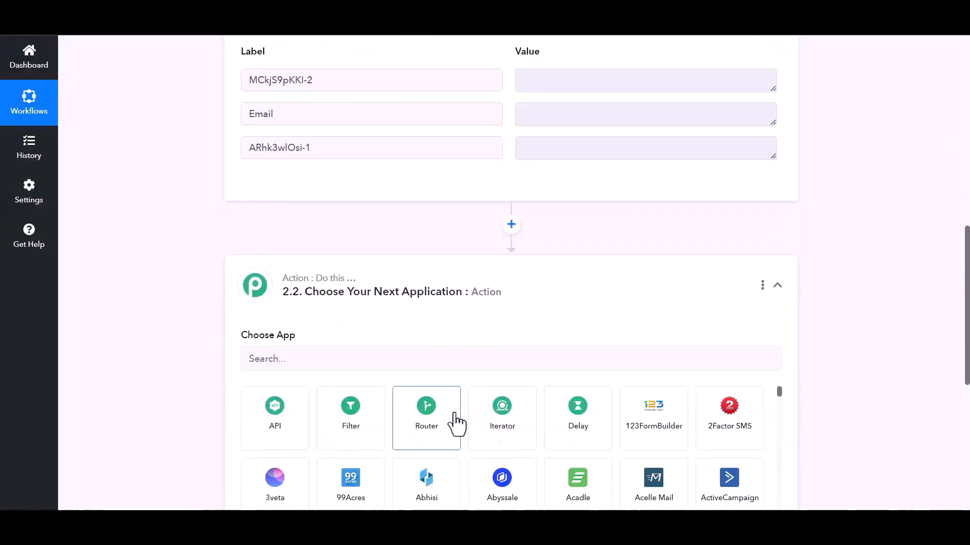
{"action": "left_click", "coordinate": [336, 359]}
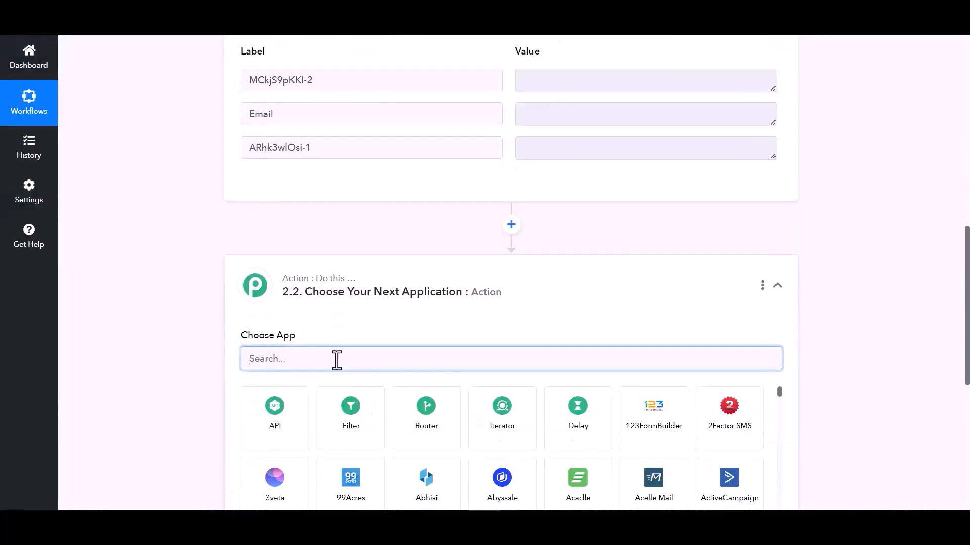
{"action": "type", "text": "air"}
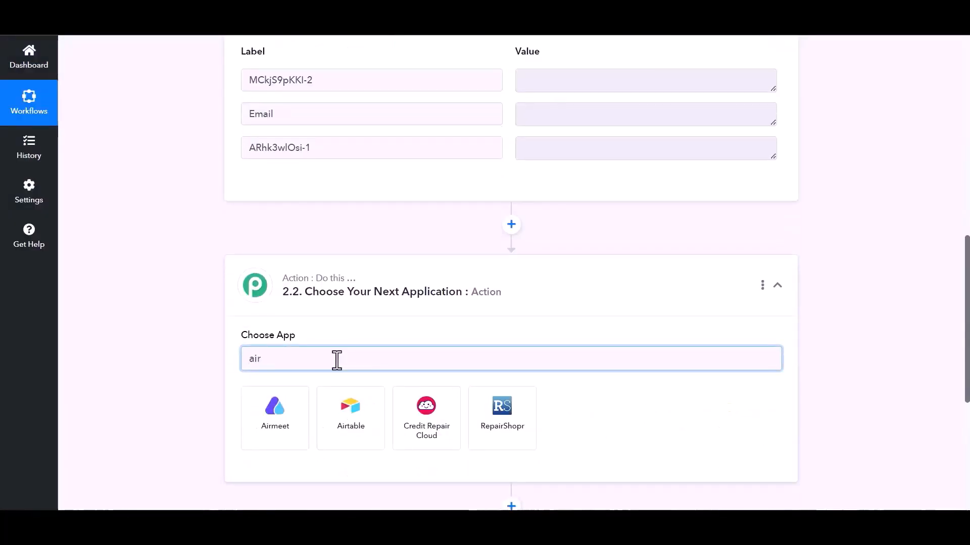
{"action": "left_click", "coordinate": [358, 448]}
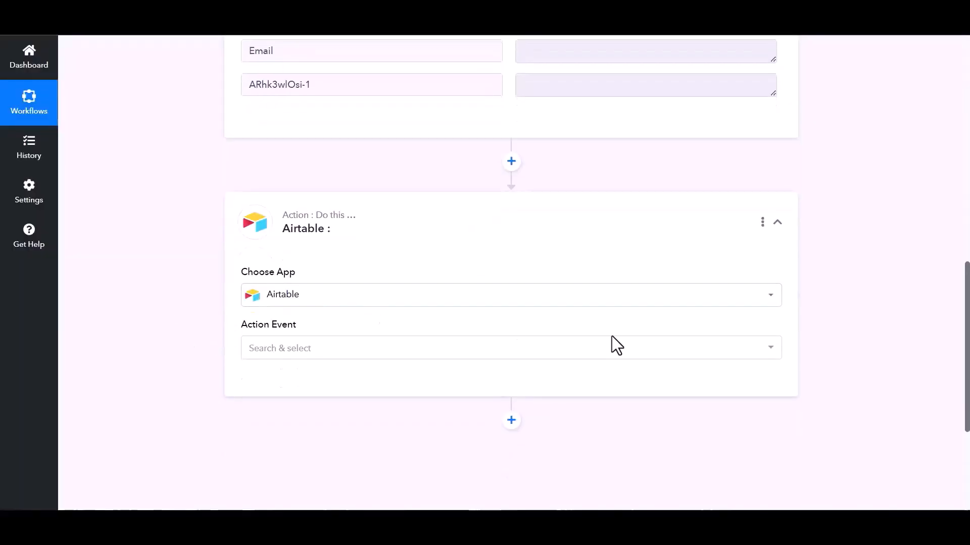
{"action": "left_click", "coordinate": [596, 348]}
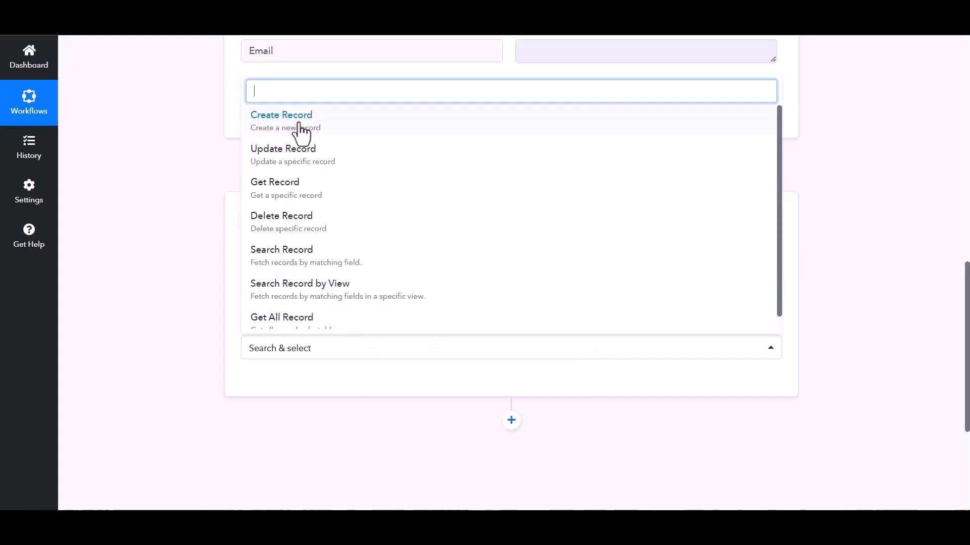
{"action": "left_click", "coordinate": [298, 126]}
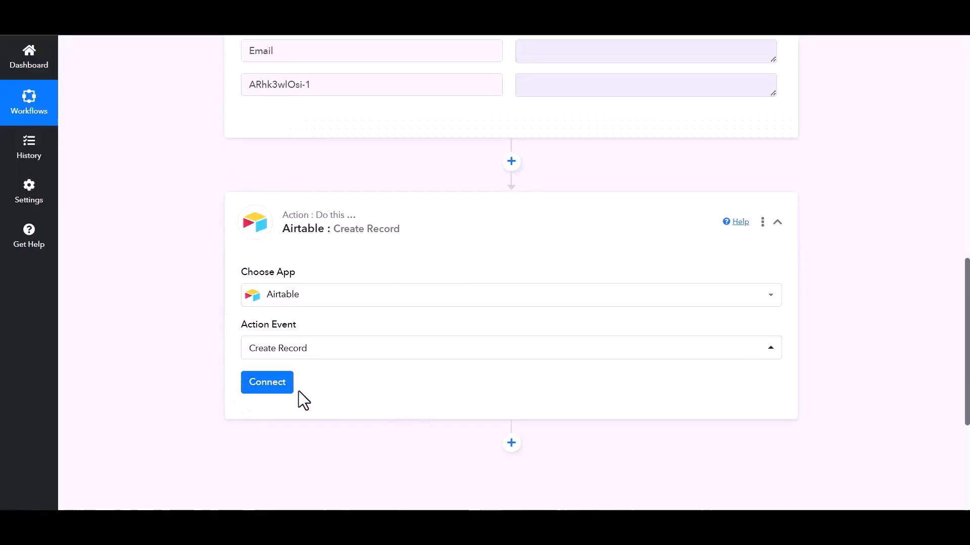
{"action": "left_click", "coordinate": [266, 389]}
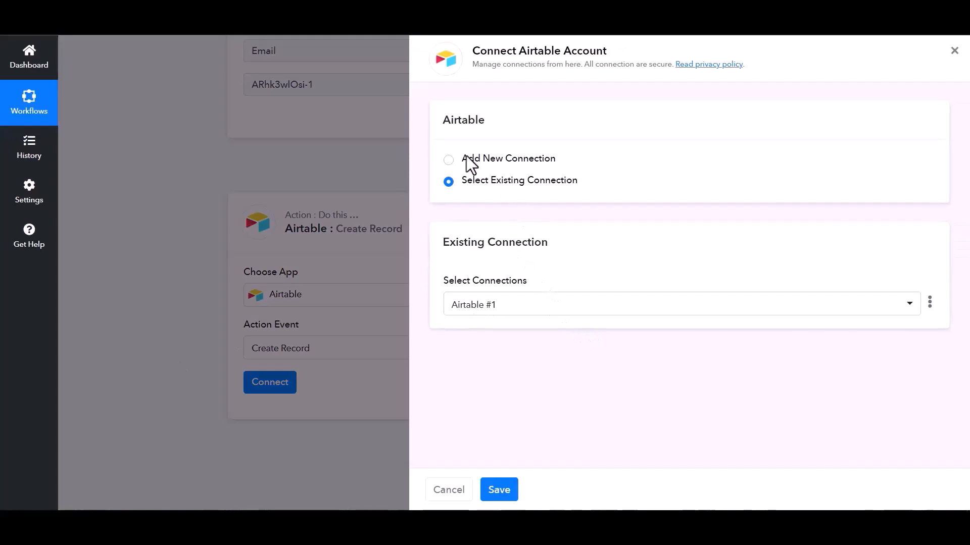
Add a new Airtable connection and begin creating a personal access token in Airtable's Developer Hub.
{"action": "left_click", "coordinate": [447, 162]}
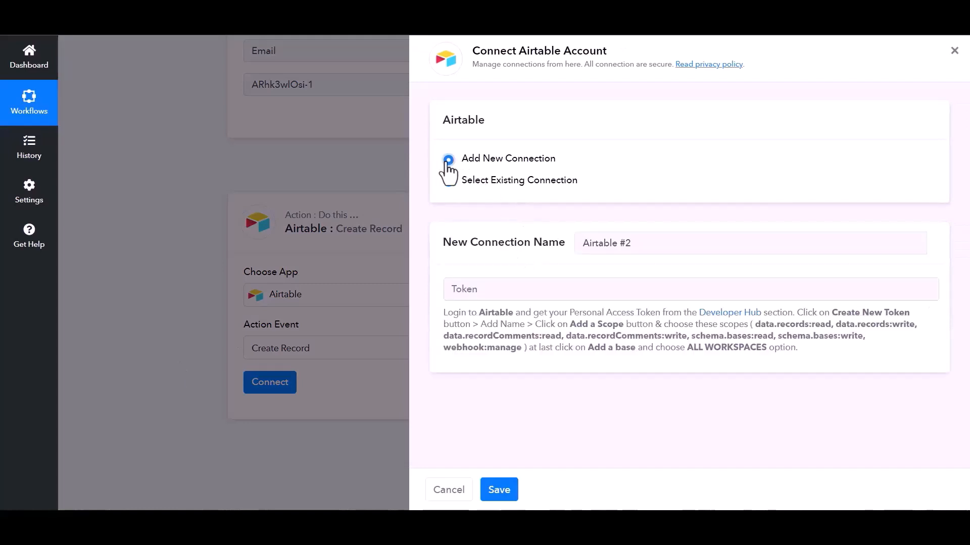
{"action": "left_click", "coordinate": [513, 292]}
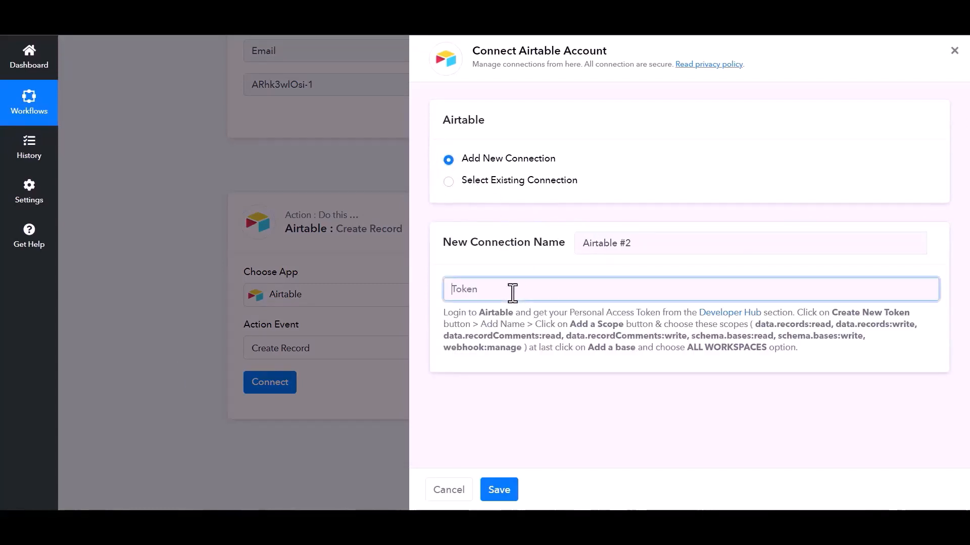
{"action": "left_click", "coordinate": [731, 316]}
{"action": "left_click", "coordinate": [559, 310]}
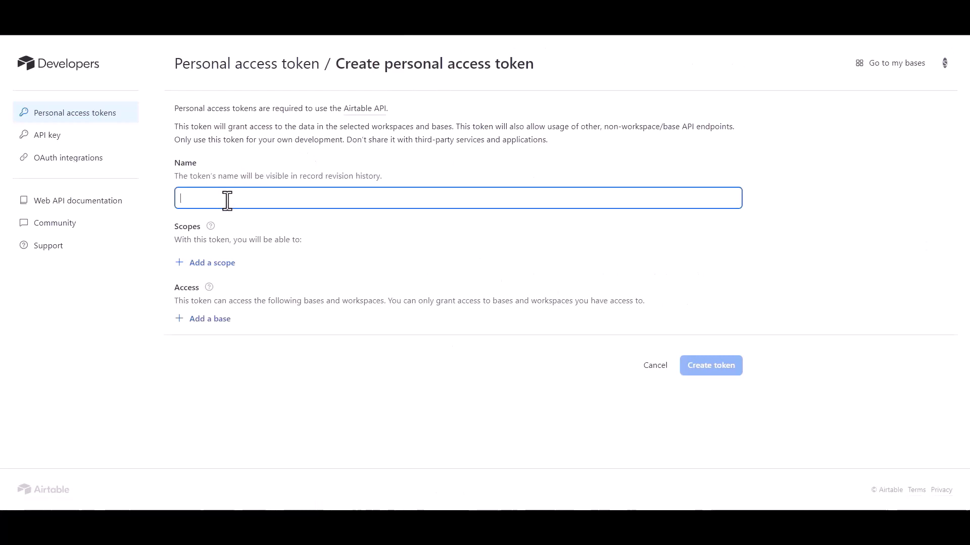
Name the token 'Bit Integrations' and add data.records and data.recordComments read/write scopes.
{"action": "type", "text": "Bit INY"}
{"action": "type", "text": "ns"}
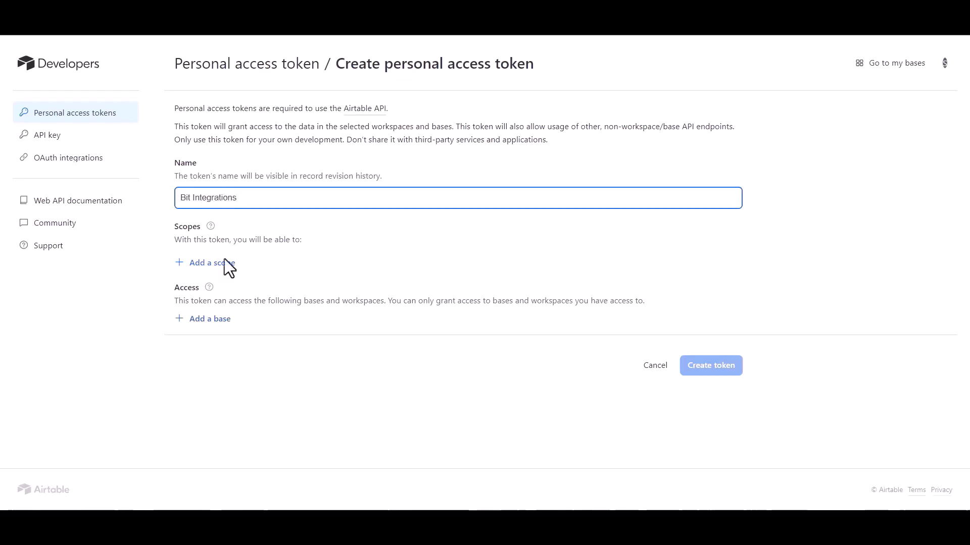
{"action": "left_click", "coordinate": [223, 263]}
{"action": "left_click", "coordinate": [223, 329]}
{"action": "left_click", "coordinate": [216, 291]}
{"action": "left_click", "coordinate": [225, 349]}
{"action": "left_click", "coordinate": [213, 320]}
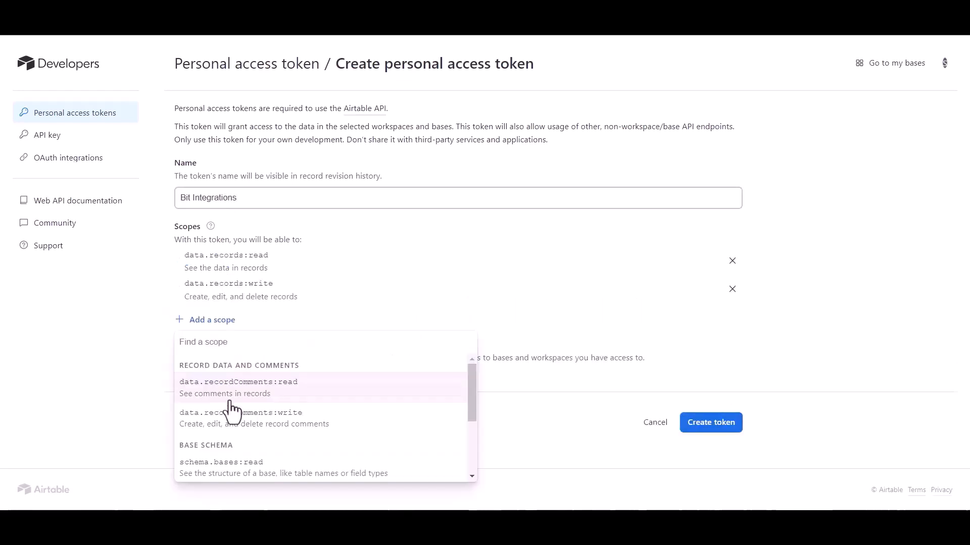
{"action": "left_click", "coordinate": [228, 393]}
{"action": "left_click", "coordinate": [212, 348]}
{"action": "left_click", "coordinate": [238, 244]}
Grant access to all bases in all workspaces, add schema.bases read/write scopes, and create the token.
{"action": "left_click", "coordinate": [211, 432]}
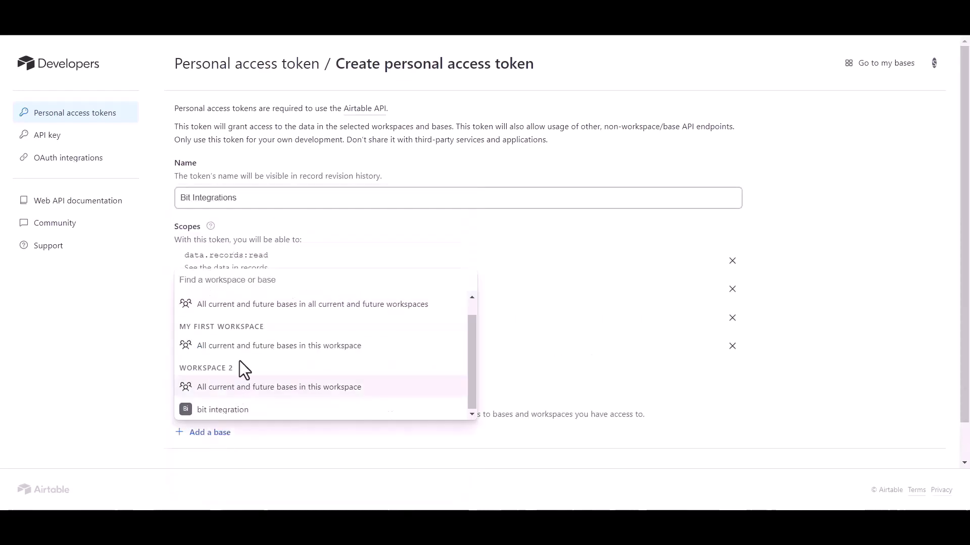
{"action": "left_click", "coordinate": [245, 303]}
{"action": "left_click", "coordinate": [212, 376]}
{"action": "left_click", "coordinate": [222, 267]}
{"action": "left_click", "coordinate": [217, 411]}
{"action": "left_click", "coordinate": [256, 305]}
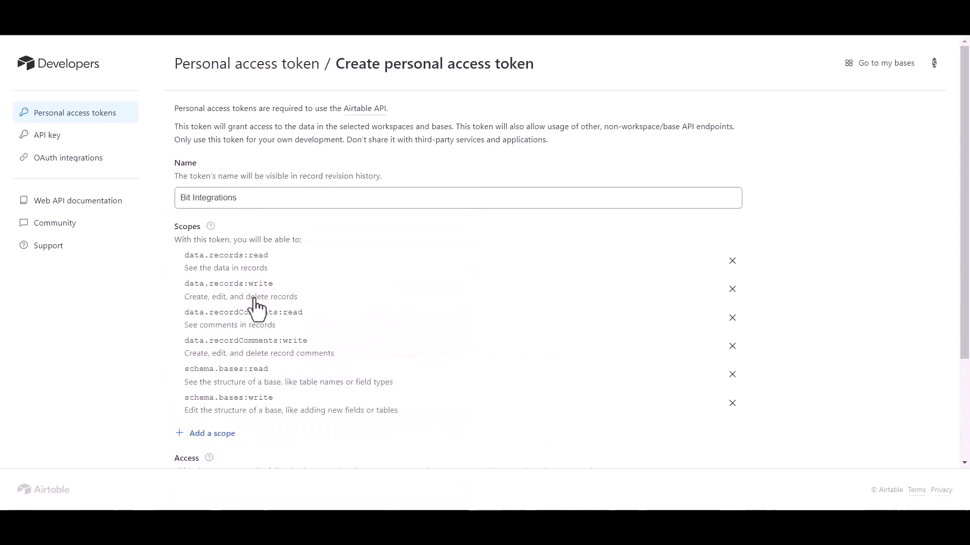
{"action": "scroll", "coordinate": [347, 411], "scroll_direction": "down", "scroll_amount": 3}
{"action": "left_click", "coordinate": [717, 439]}
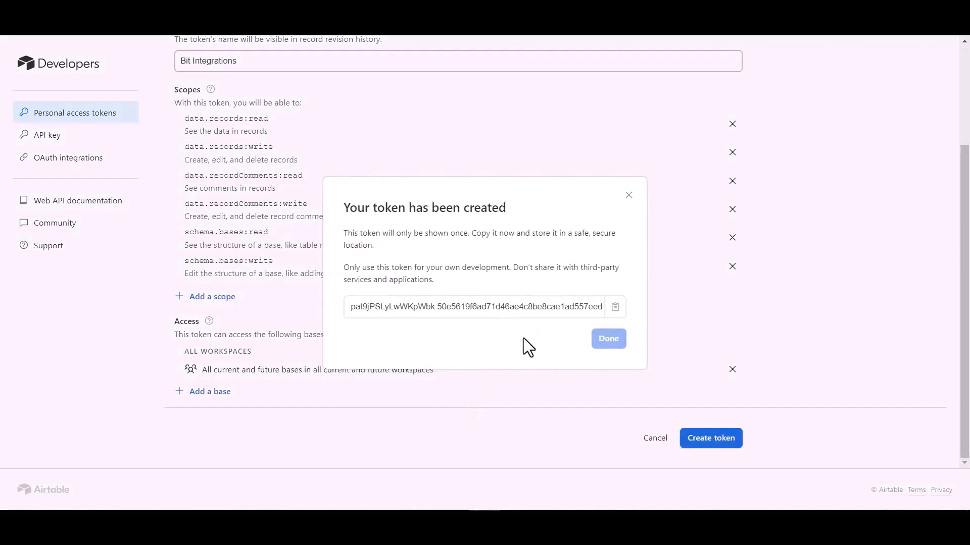
Copy the new token into Pabbly's Airtable connection Token field and save the connection.
{"action": "left_click", "coordinate": [615, 307]}
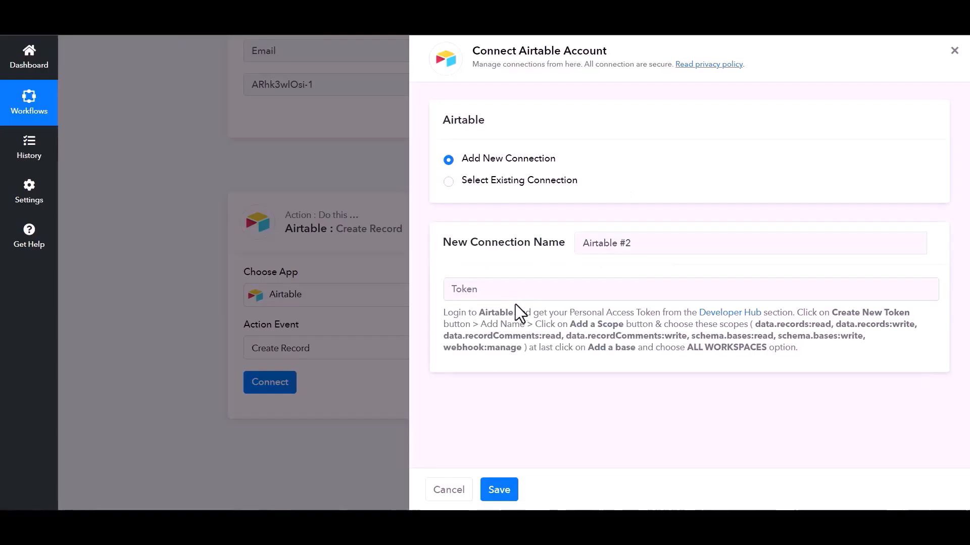
{"action": "left_click", "coordinate": [504, 287]}
{"action": "key", "text": "ctrl+v"}
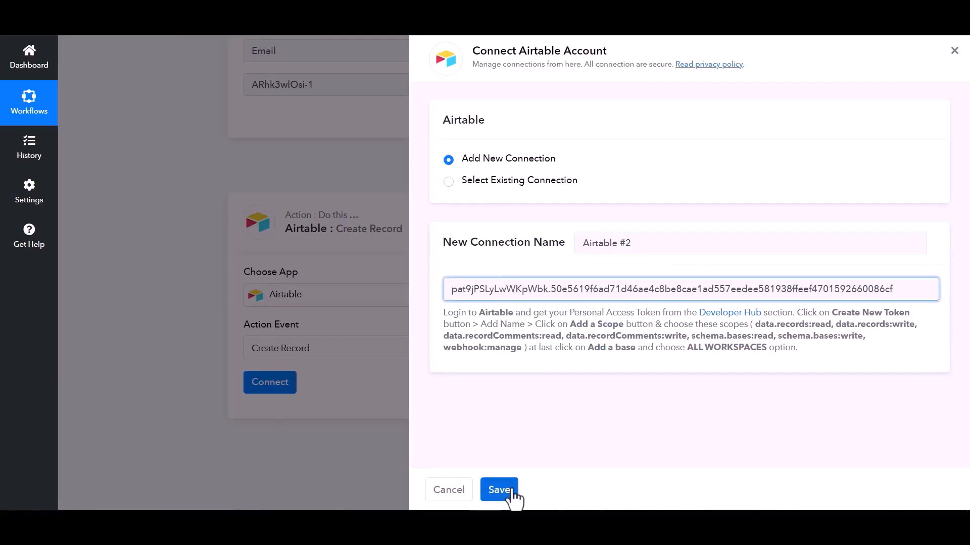
{"action": "left_click", "coordinate": [509, 494]}
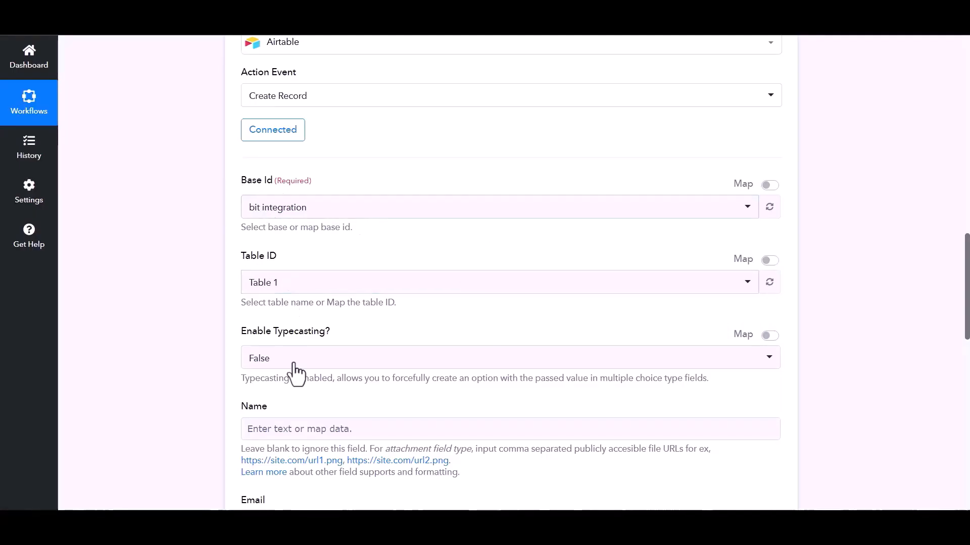
Map the captured webhook fields into the Airtable step's Name and Email fields.
{"action": "scroll", "coordinate": [440, 393], "scroll_direction": "down", "scroll_amount": 1}
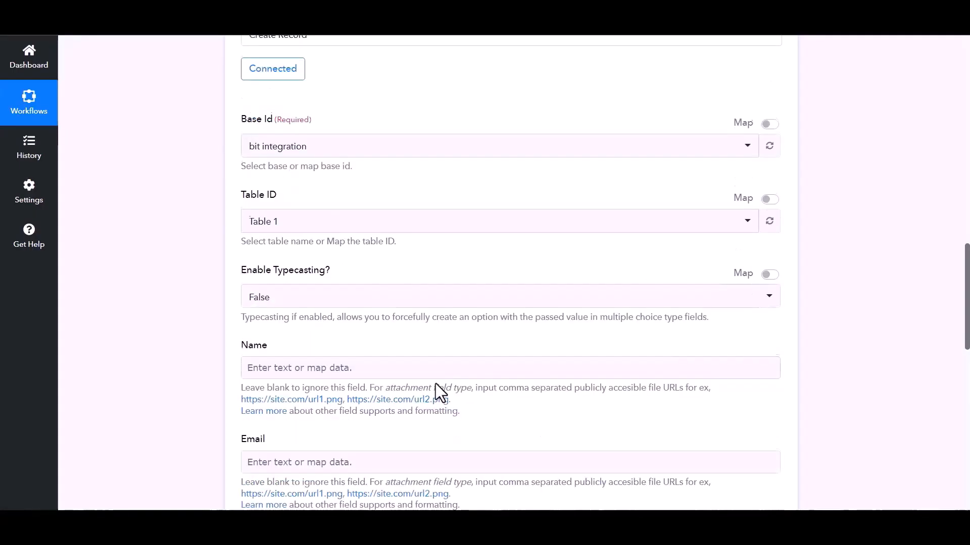
{"action": "left_click", "coordinate": [411, 368]}
{"action": "scroll", "coordinate": [418, 398], "scroll_direction": "down", "scroll_amount": 2}
{"action": "left_click", "coordinate": [408, 331]}
{"action": "left_click", "coordinate": [310, 365]}
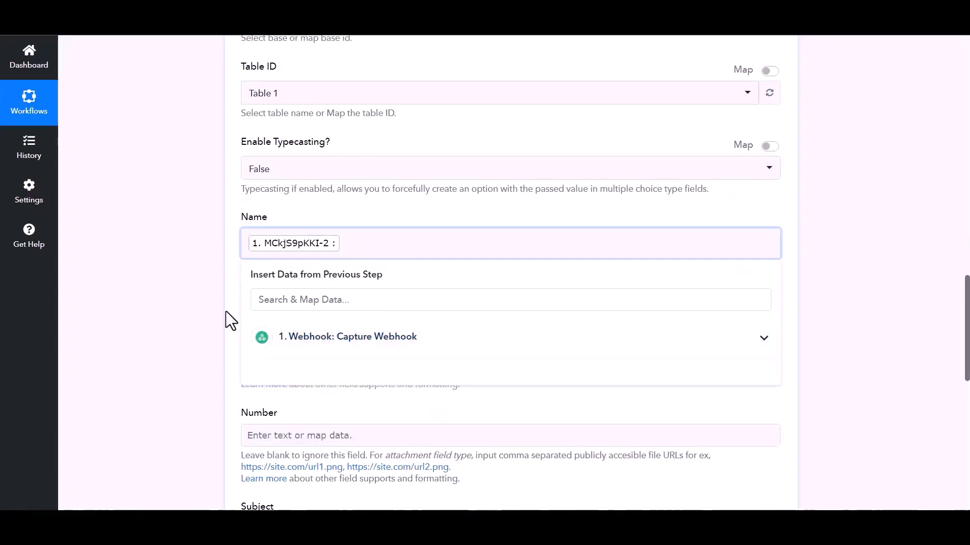
{"action": "left_click", "coordinate": [228, 320]}
{"action": "left_click", "coordinate": [309, 343]}
{"action": "left_click", "coordinate": [282, 432]}
{"action": "left_click", "coordinate": [281, 488]}
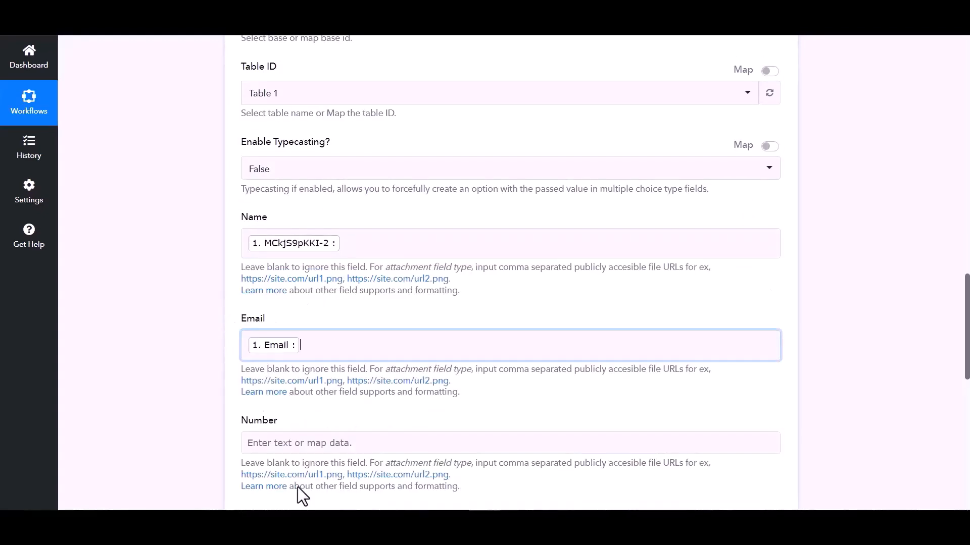
Map the third webhook field into Number, save the Airtable step, then start a new Fluent Support ticket.
{"action": "scroll", "coordinate": [314, 418], "scroll_direction": "down", "scroll_amount": 1}
{"action": "left_click", "coordinate": [346, 389]}
{"action": "scroll", "coordinate": [335, 320], "scroll_direction": "down", "scroll_amount": 3}
{"action": "left_click", "coordinate": [329, 280]}
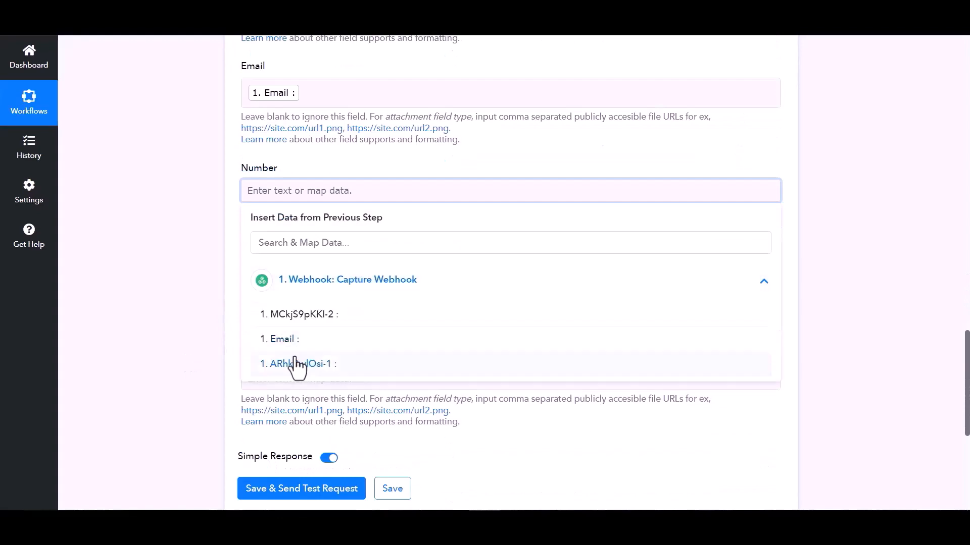
{"action": "left_click", "coordinate": [297, 363]}
{"action": "scroll", "coordinate": [283, 431], "scroll_direction": "down", "scroll_amount": 3}
{"action": "left_click", "coordinate": [390, 344]}
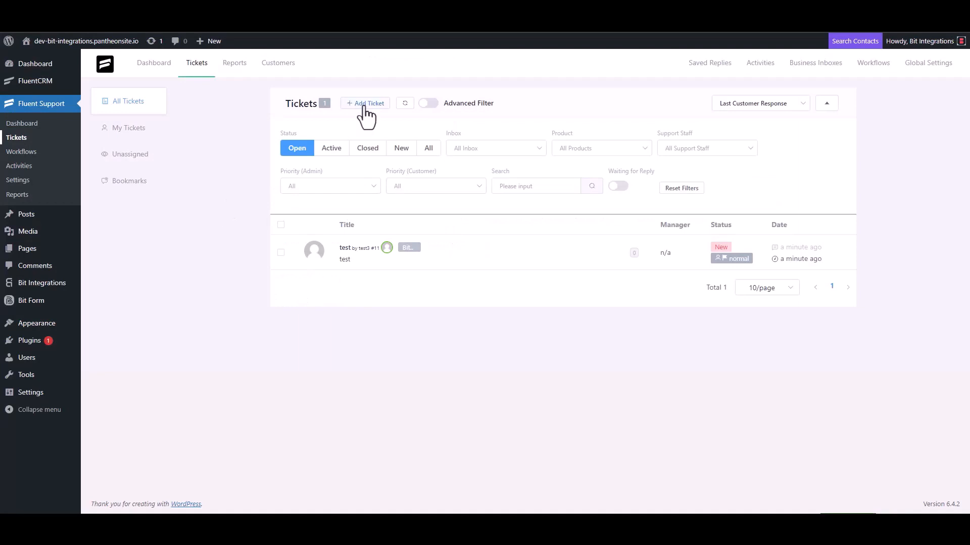
{"action": "left_click", "coordinate": [364, 104]}
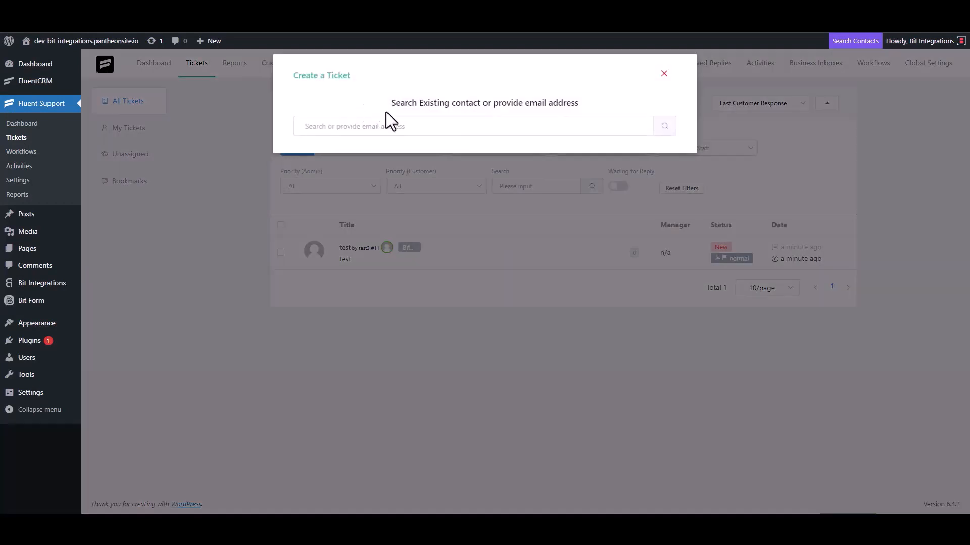
Search the contacts by e-mail address and opt to create a new contact instead.
{"action": "left_click", "coordinate": [347, 124]}
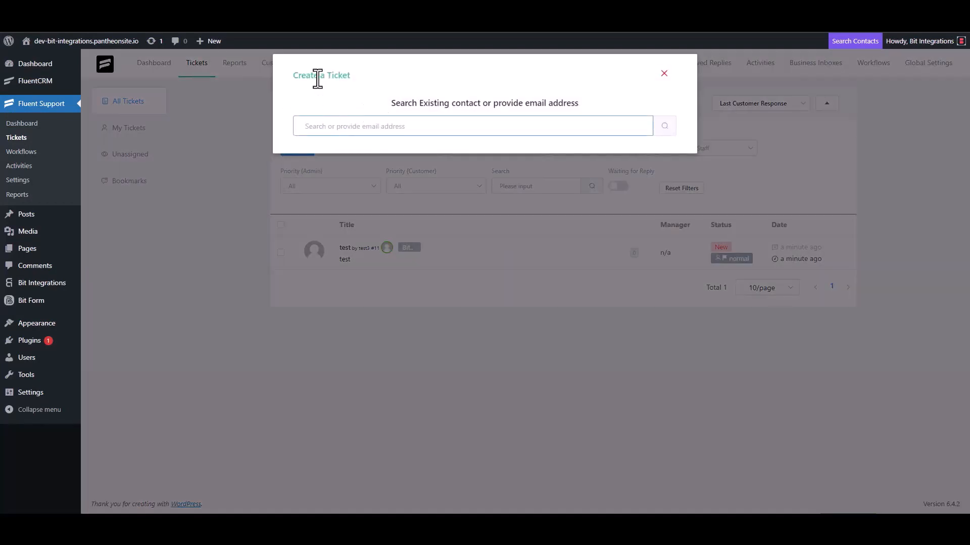
{"action": "triple_click", "coordinate": [355, 126]}
{"action": "left_click", "coordinate": [389, 129]}
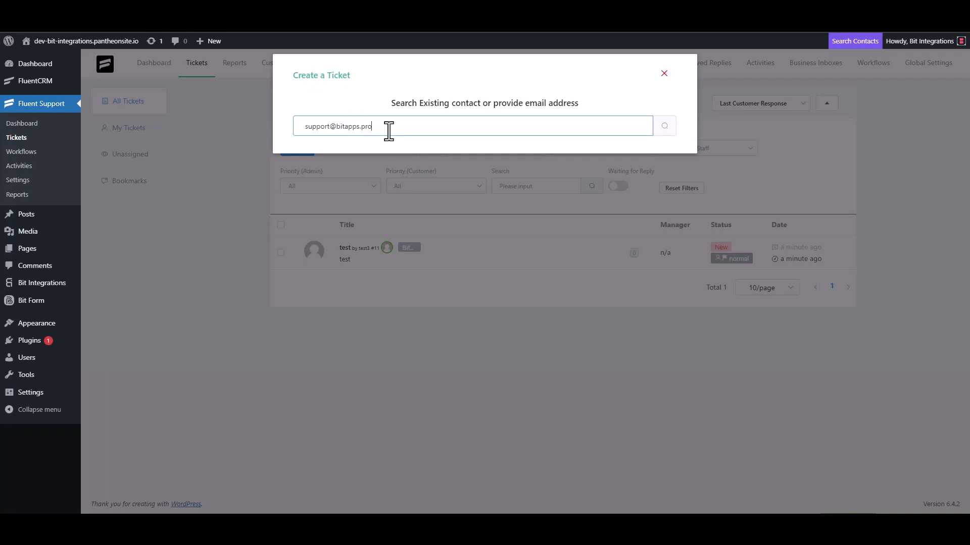
{"action": "left_click", "coordinate": [664, 126]}
{"action": "left_click", "coordinate": [309, 200]}
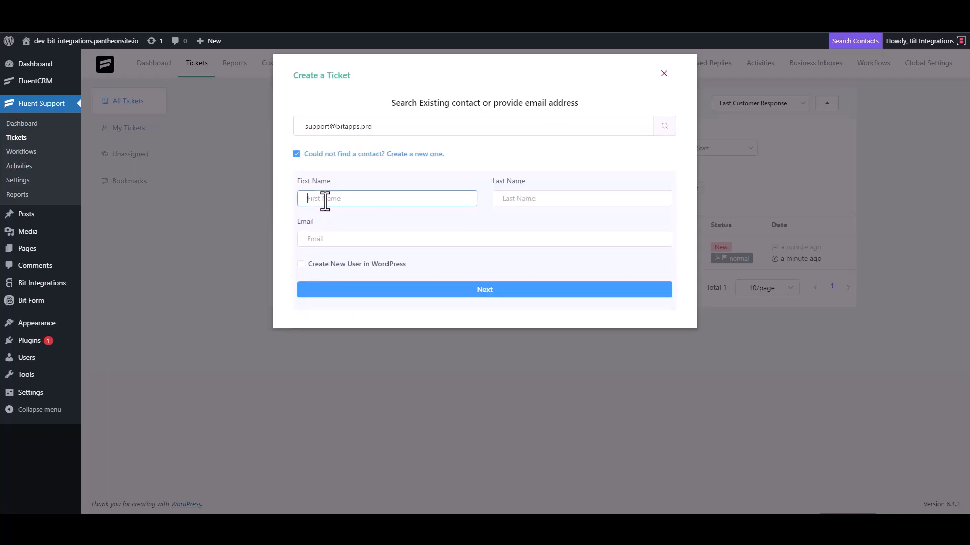
Give the new contact first name 'Bit Integrations' and the contact's e-mail, then continue.
{"action": "type", "text": "Bit Integrations"}
{"action": "left_click", "coordinate": [337, 241]}
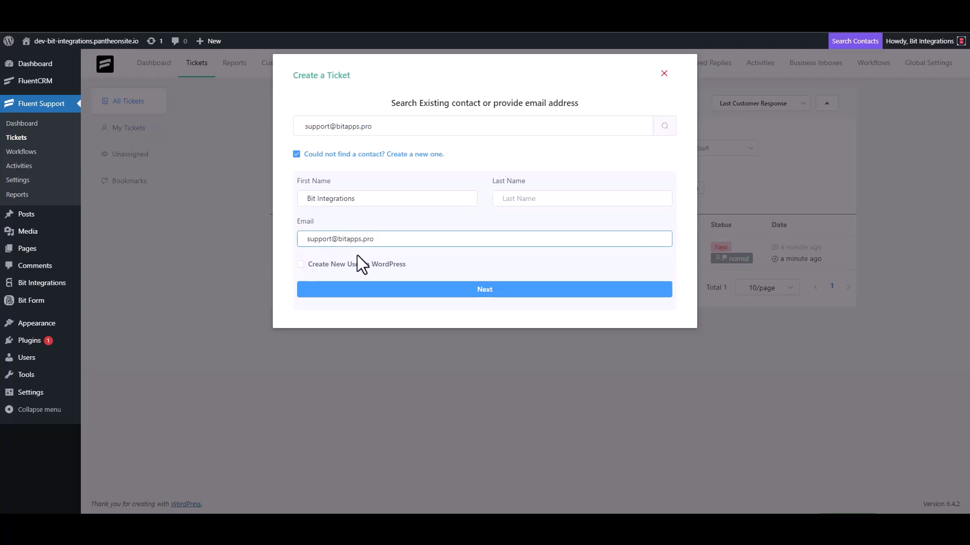
{"action": "left_click", "coordinate": [486, 290]}
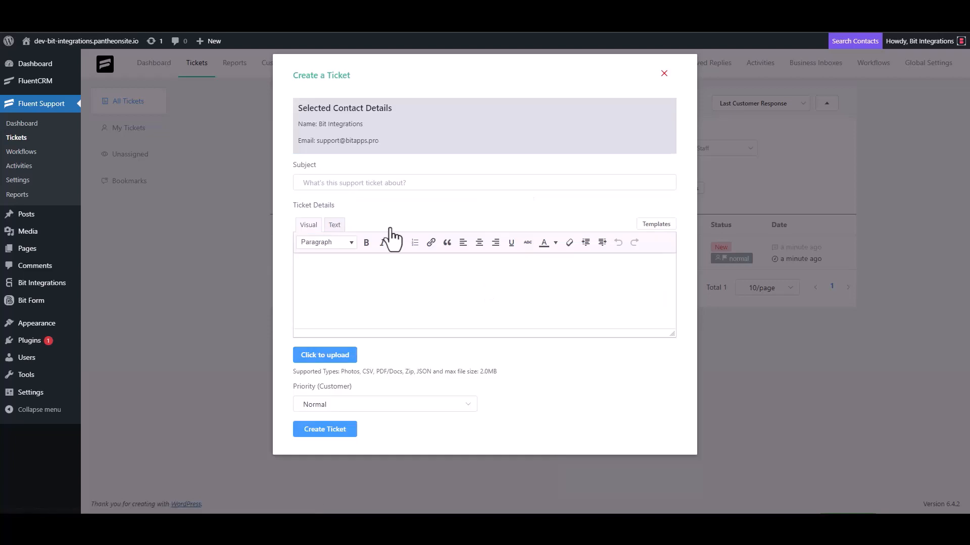
Replace the trial subject 'test' with the ticket subject 'Bit Integrations'.
{"action": "left_click", "coordinate": [411, 183]}
{"action": "type", "text": "test"}
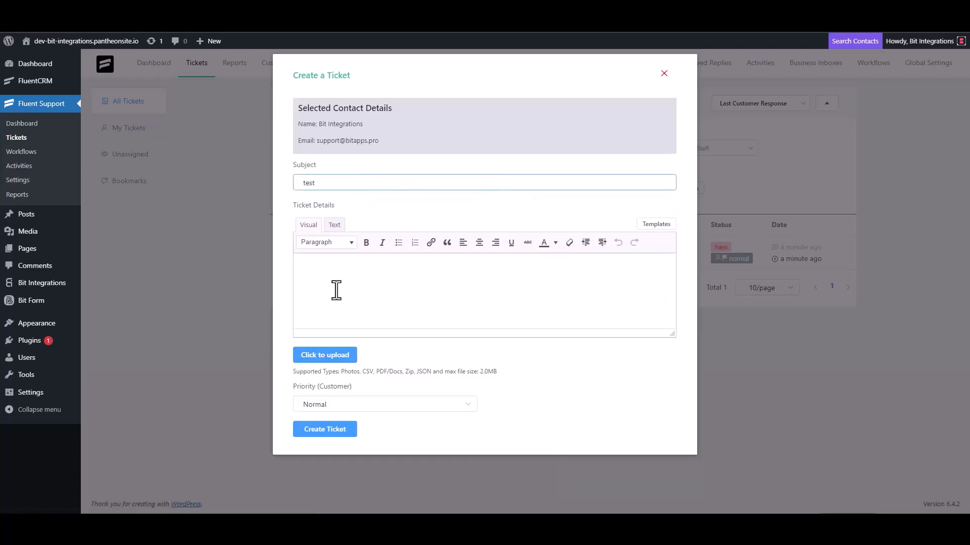
{"action": "left_click", "coordinate": [337, 290]}
{"action": "double_click", "coordinate": [312, 182]}
{"action": "key", "text": "BackSpace"}
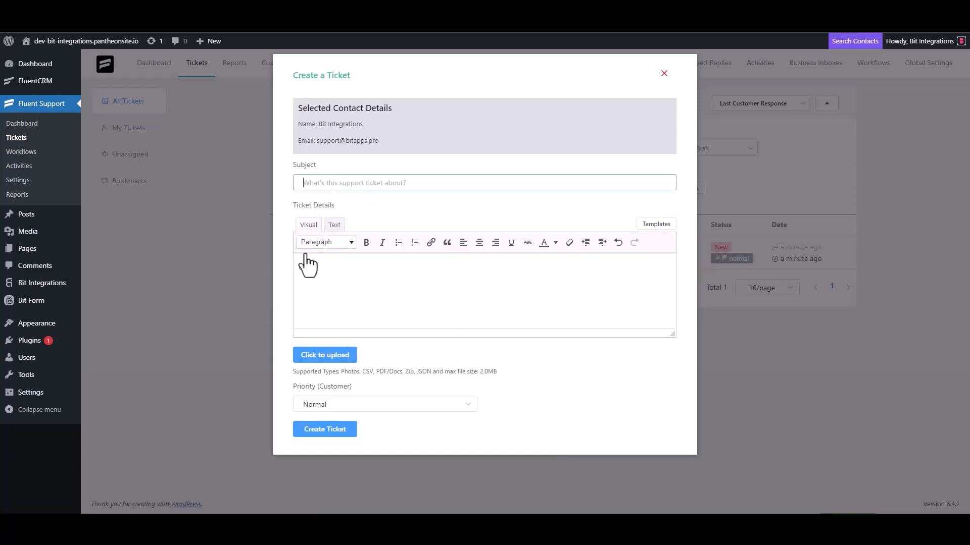
{"action": "left_click", "coordinate": [320, 274]}
{"action": "left_click", "coordinate": [457, 177]}
{"action": "type", "text": "Bit Integrations"}
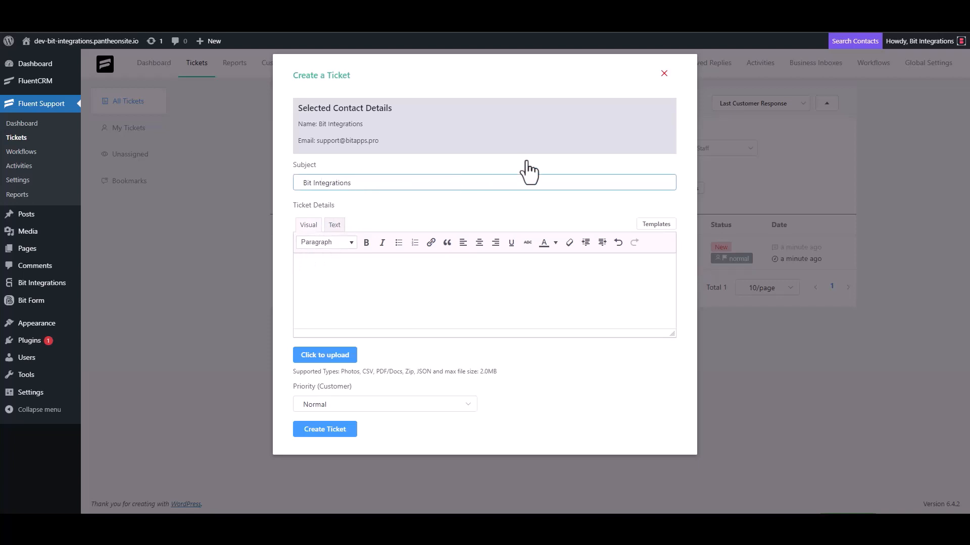
{"action": "triple_click", "coordinate": [368, 184]}
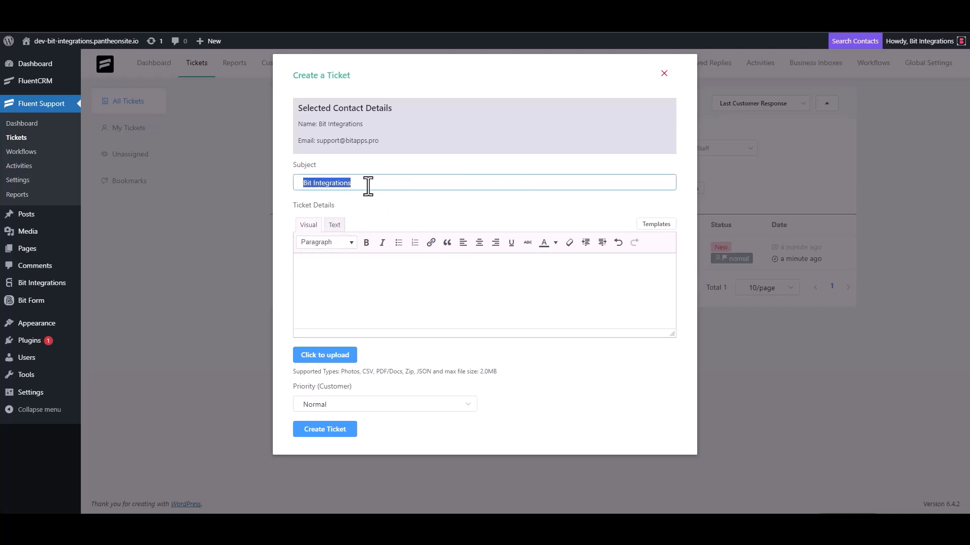
Paste 'Bit Integrations' as the ticket details and create the ticket.
{"action": "left_click", "coordinate": [348, 267]}
{"action": "key", "text": "ctrl+v"}
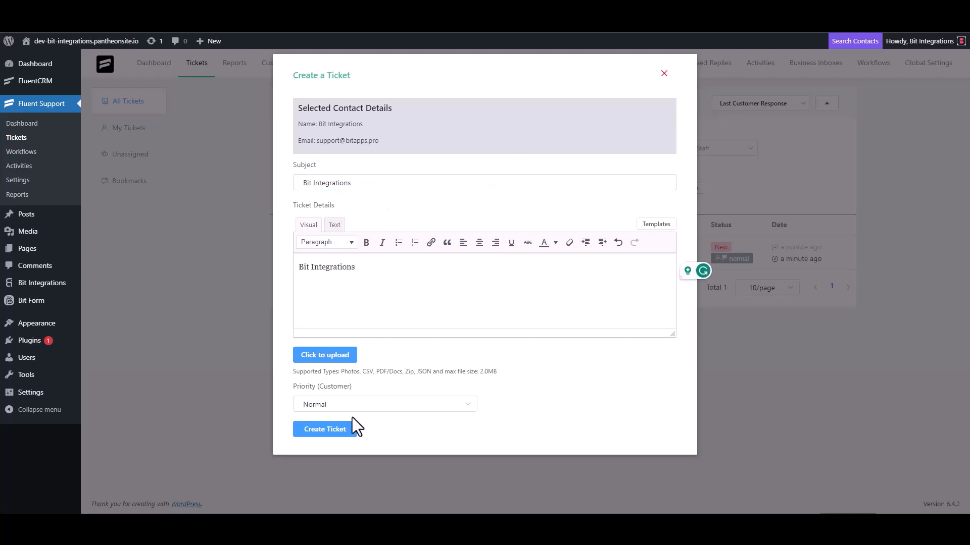
{"action": "left_click", "coordinate": [334, 429]}
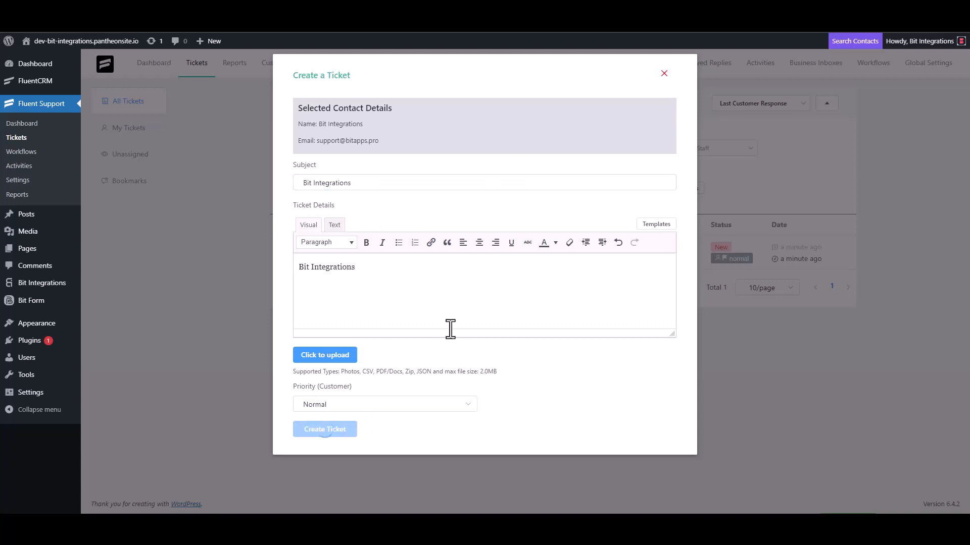